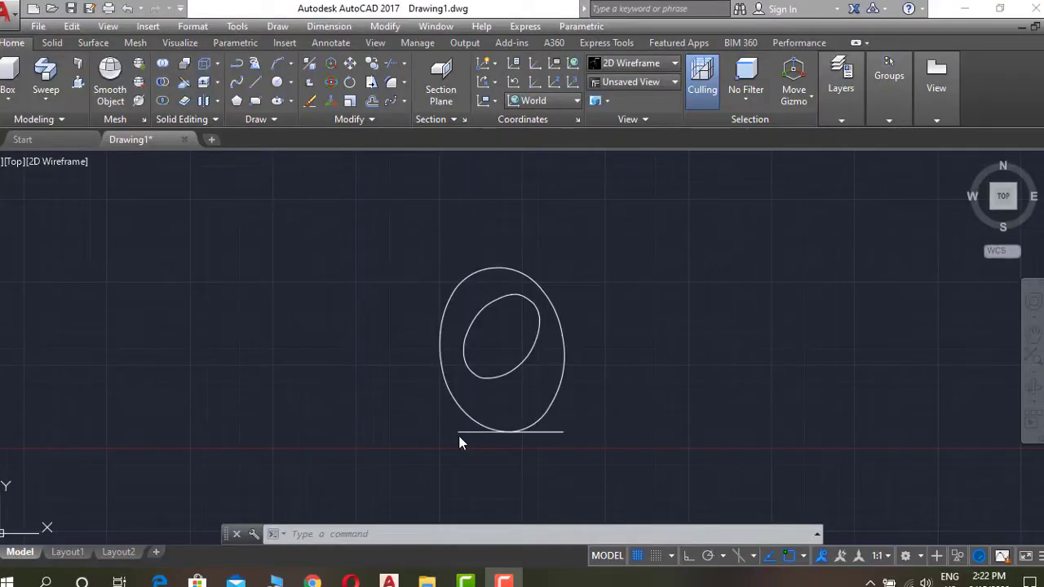
Erase the short line beneath the outer ellipse with the E command
type("e")
key("Return")
left_click(554, 432)
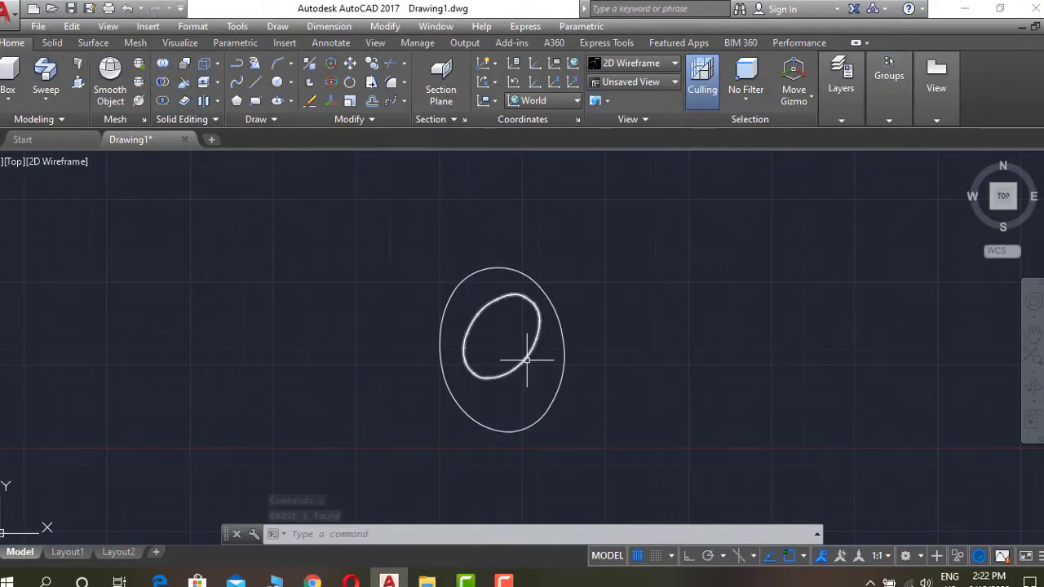
Try breaking the inner ellipse at a point with BREAK
type("br")
key("Return")
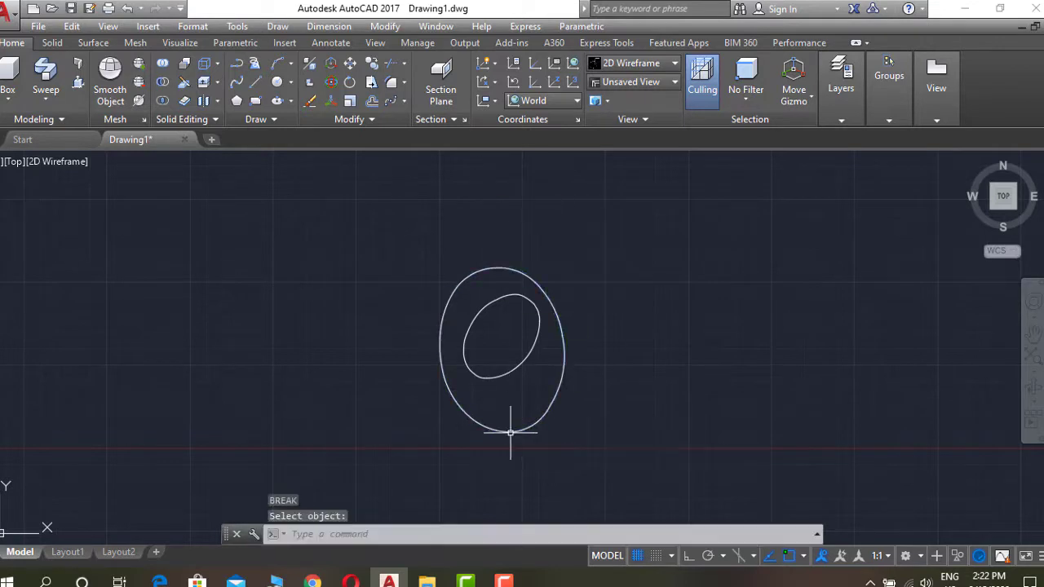
type("br")
key("Return")
left_click(478, 312)
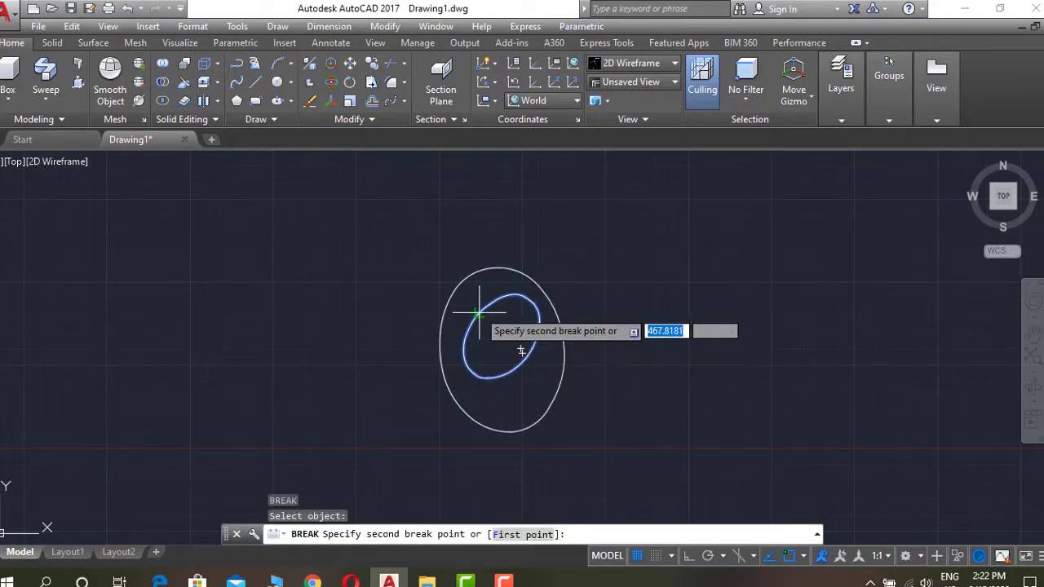
left_click(478, 313)
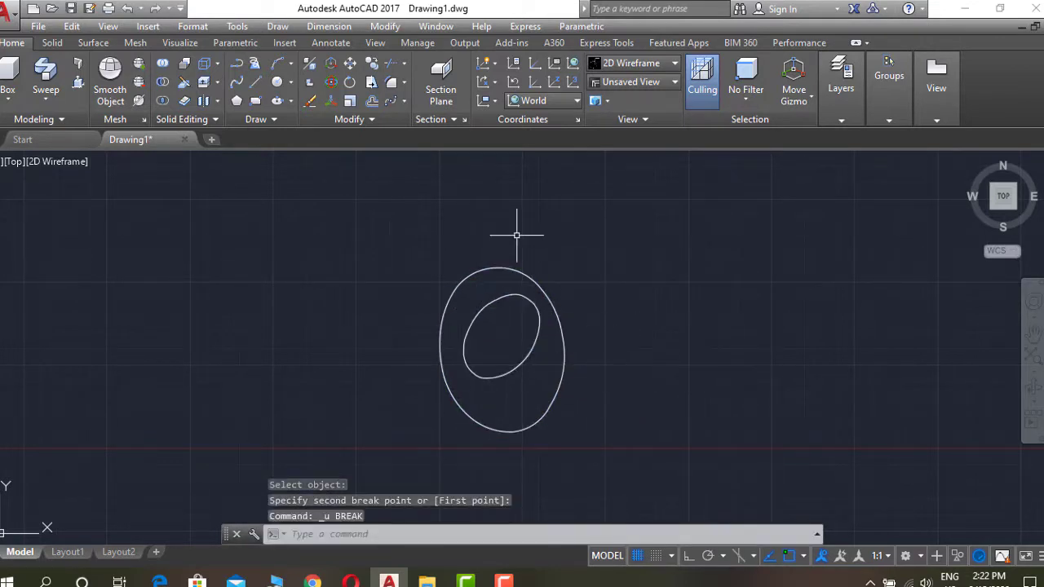
Cancel an accidental block definition, retry the break, then abandon a started path array
type("br")
key("Return")
key("Escape")
type("br")
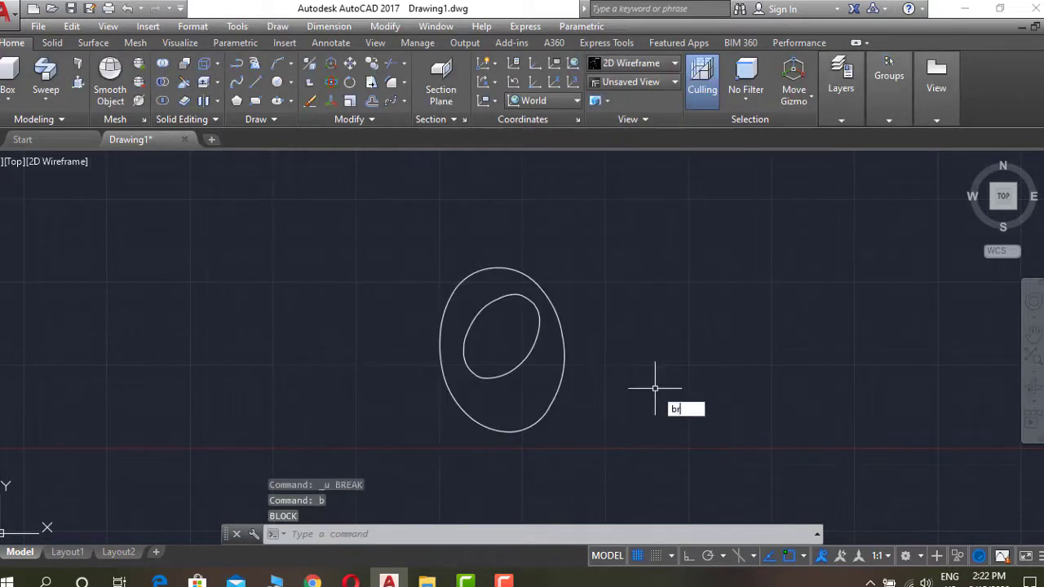
key("Return")
left_click(538, 316)
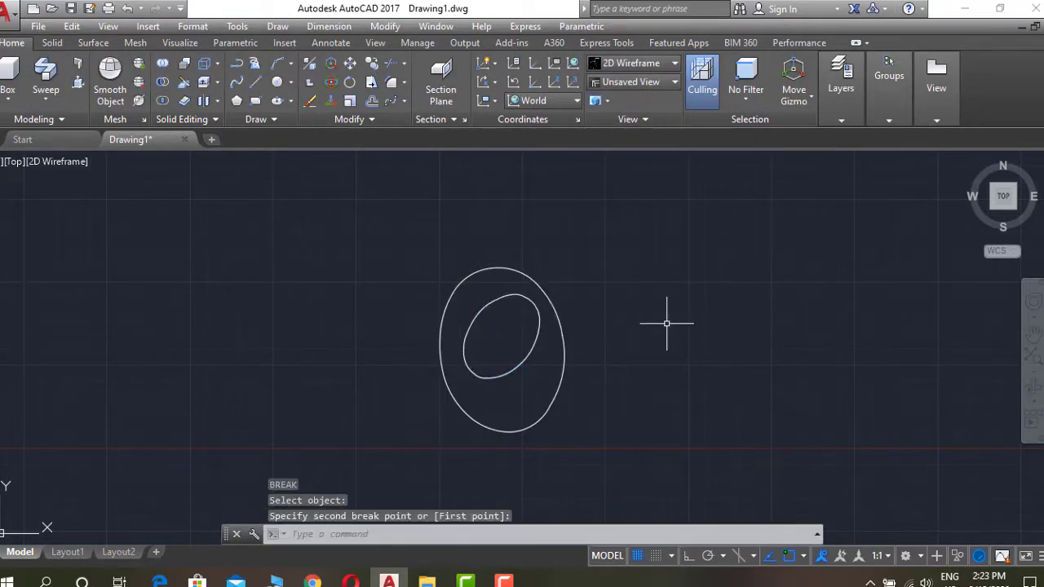
left_click(393, 101)
key("Escape")
scroll(555, 397, "up", 2)
Draw a small circle centred at the outer ellipse's bottom point
scroll(536, 419, "up", 2)
type("c")
key("Return")
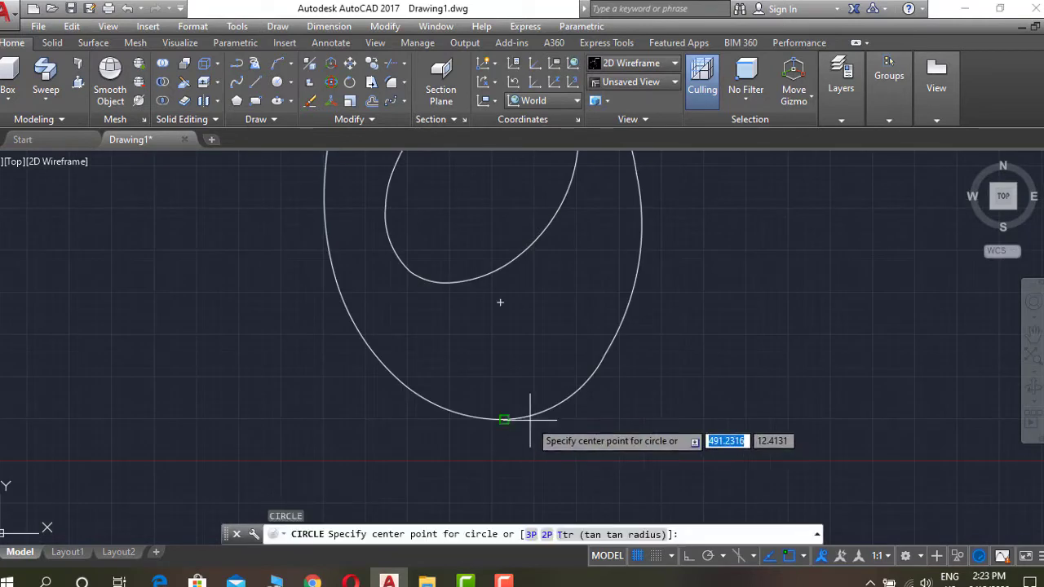
left_click(504, 420)
scroll(504, 423, "up", 1)
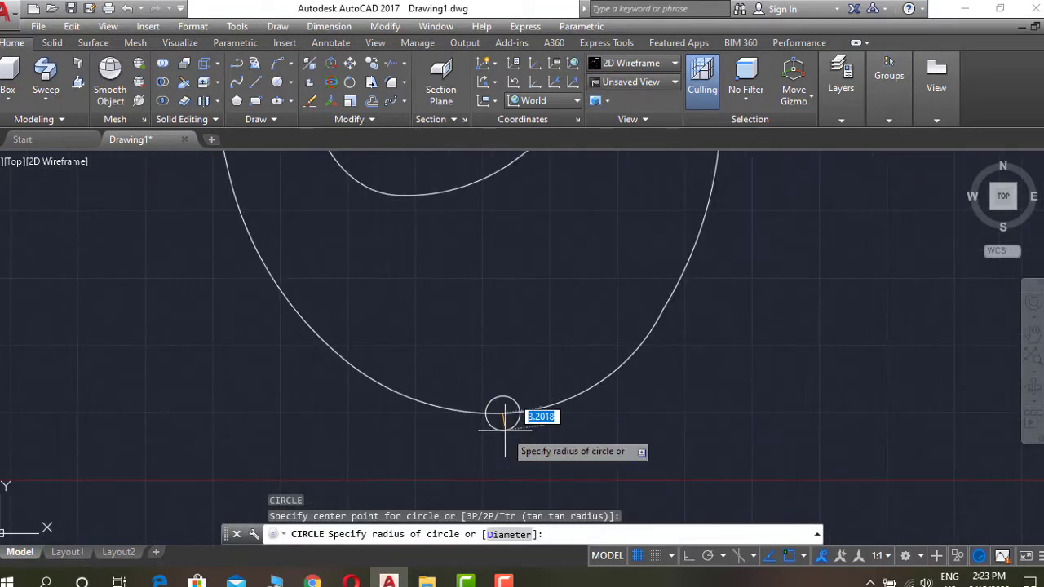
left_click(501, 415)
scroll(636, 423, "down", 3)
Copy the small circle to the outer ellipse's top and onto the inner ellipse
key("Return")
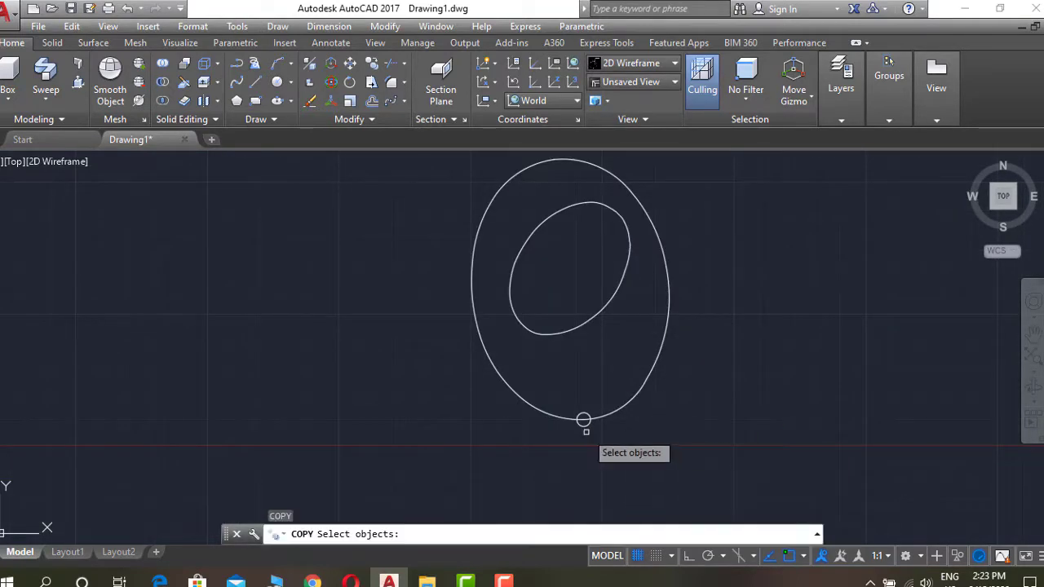
left_click(583, 419)
key("Return")
left_click(583, 419)
left_click(541, 163)
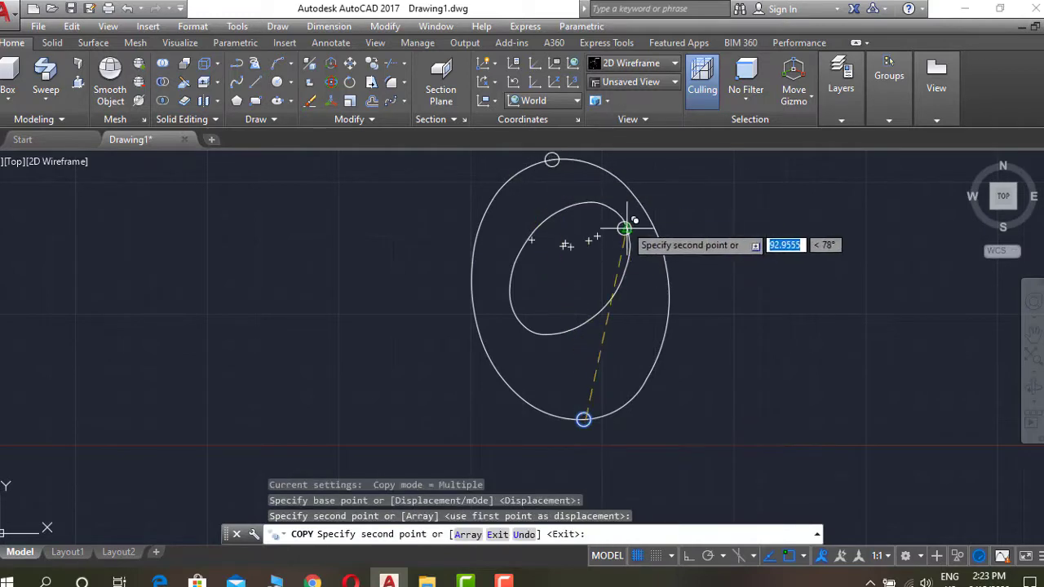
left_click(523, 328)
key("Escape")
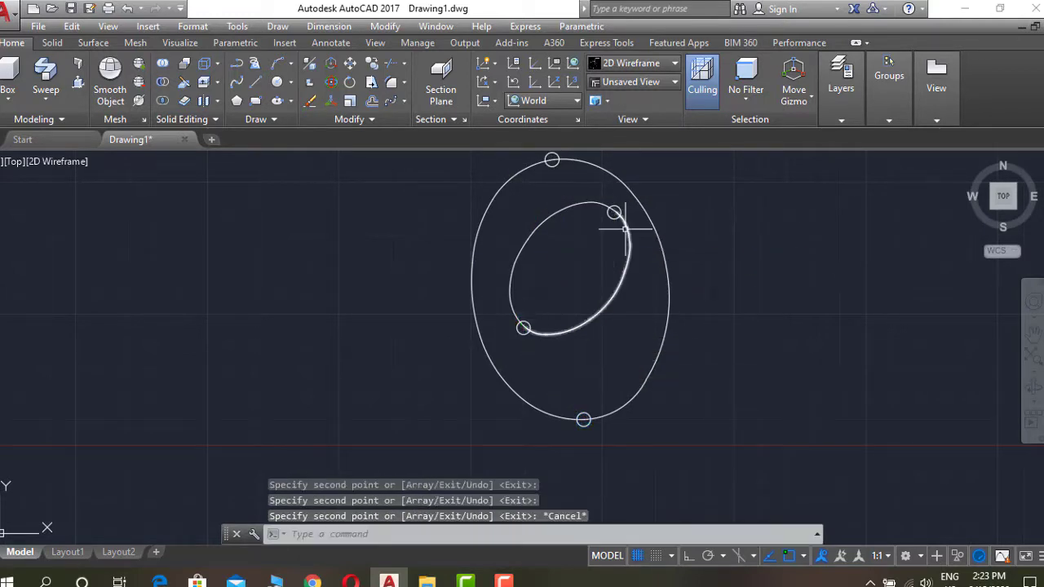
left_click(391, 100)
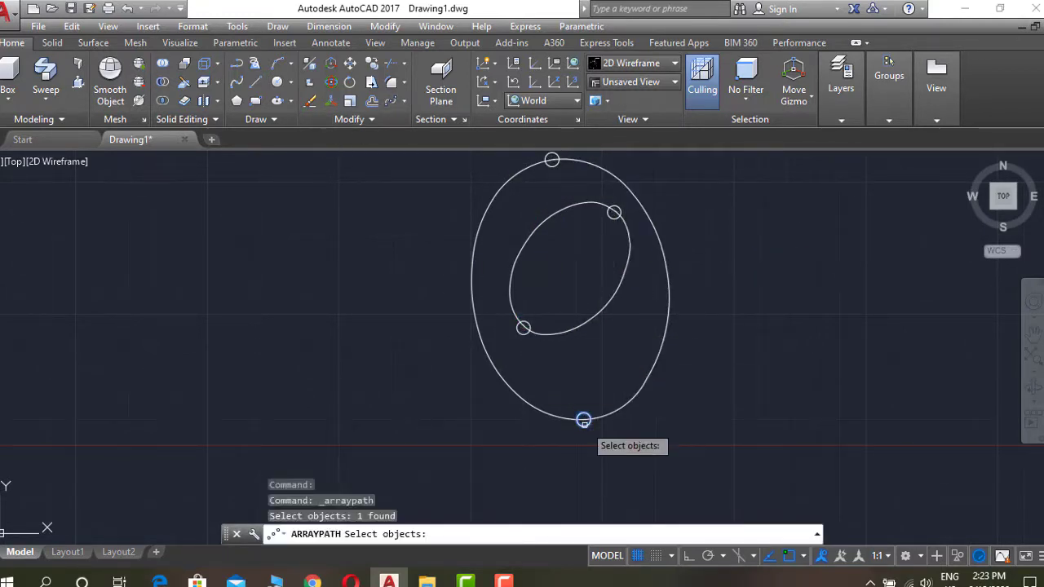
Path-array the circle around the outer ellipse: 15 circles spaced 12 apart
key("Return")
left_click(609, 415)
left_click(781, 523)
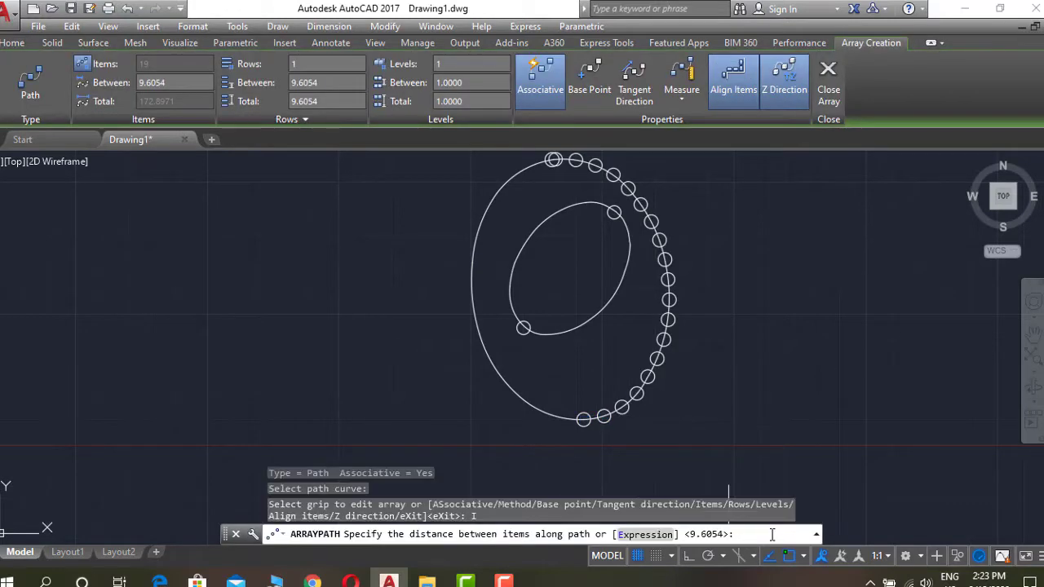
type("12")
key("Return")
key("Return")
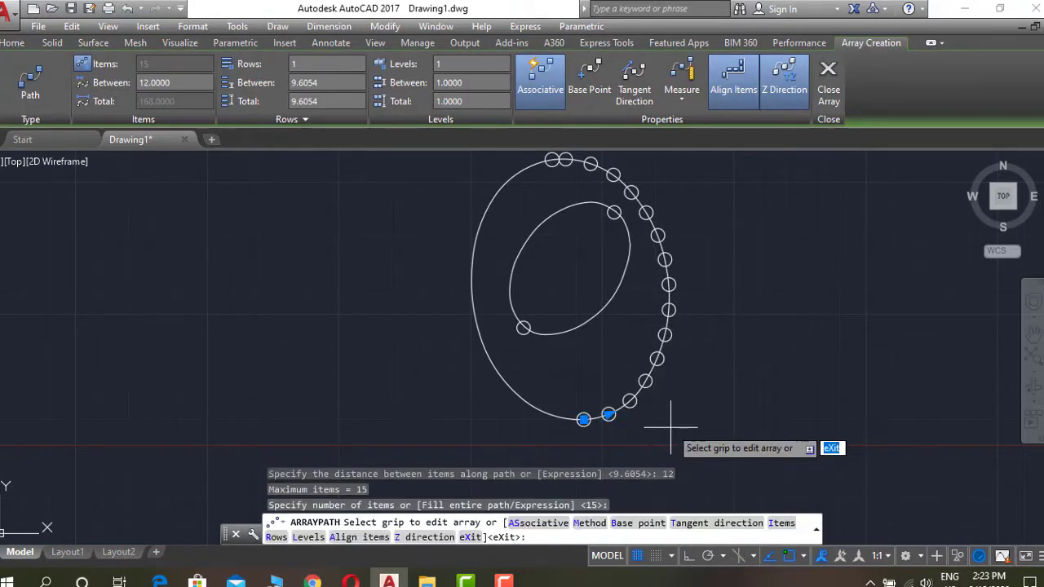
key("Return")
Path-array a circle around the inner ellipse to form the inner ring
key("Return")
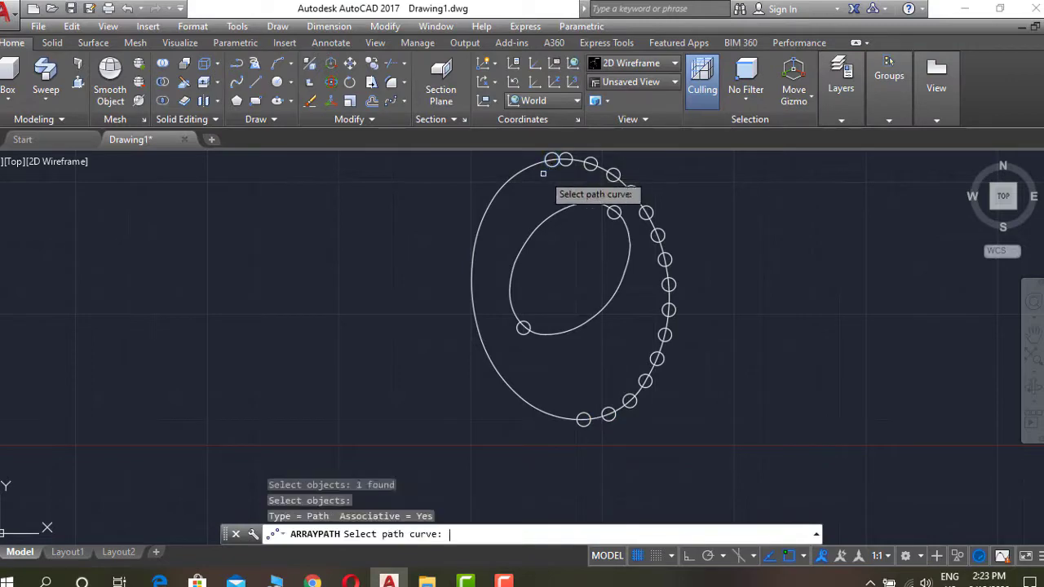
left_click(543, 172)
key("Return")
key("Return")
left_click(523, 327)
key("Return")
left_click(575, 334)
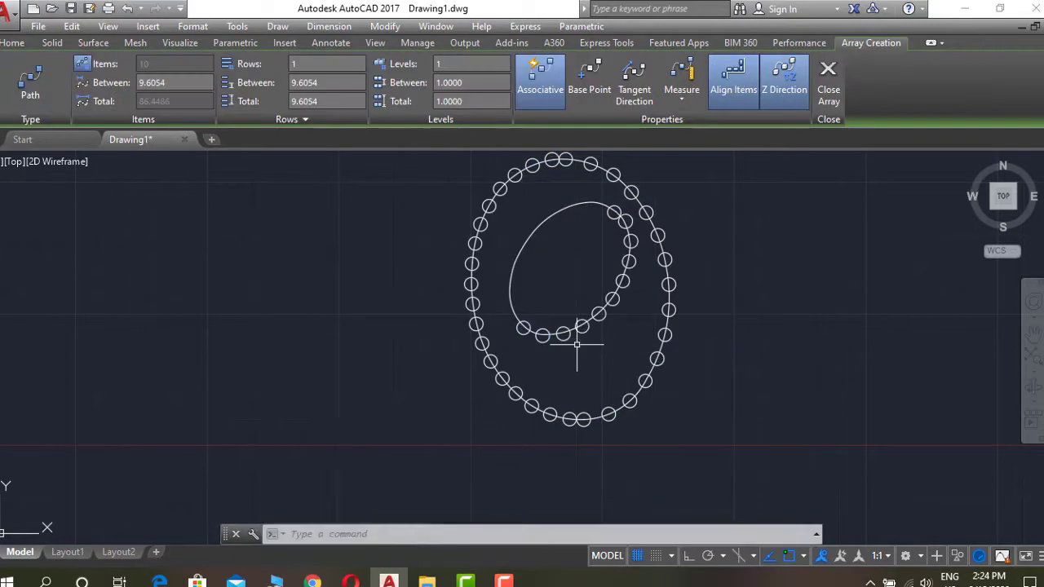
key("Return")
key("Return")
left_click(611, 230)
key("Return")
left_click(602, 213)
key("Return")
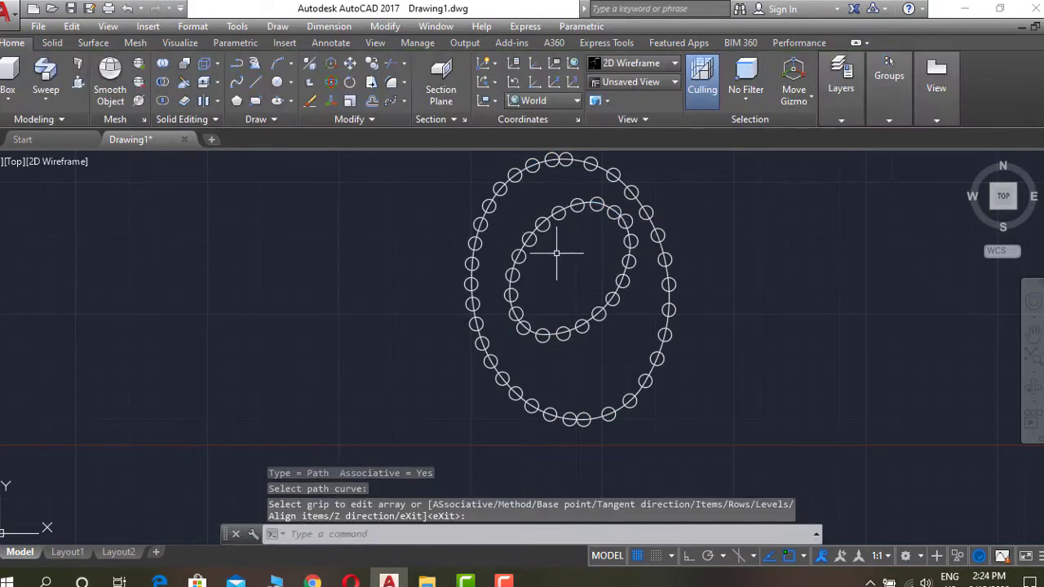
left_click(549, 176)
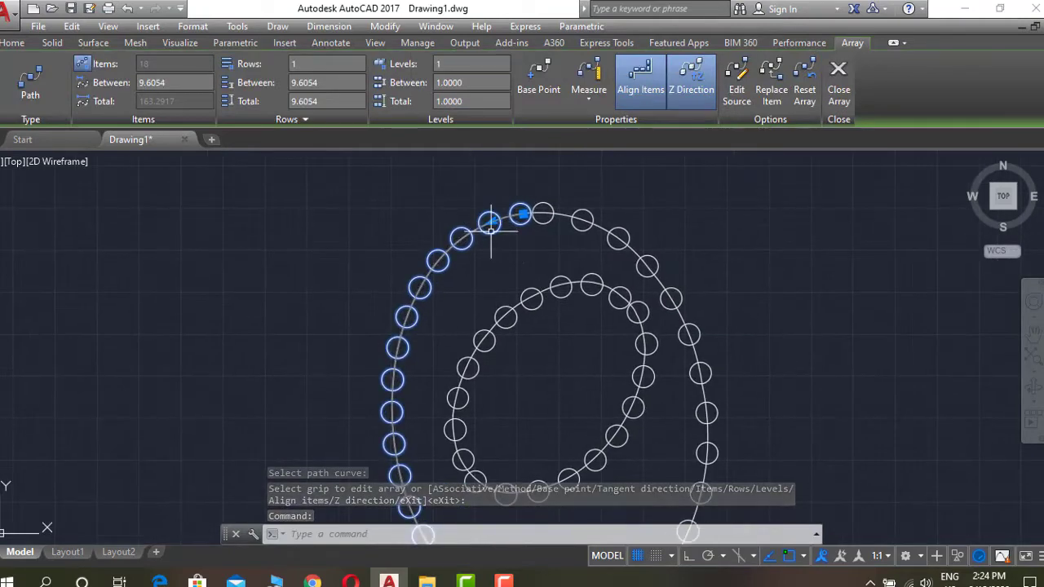
Move the inner ring's circles straight up 340 units with Ortho on
middle_click_drag(896, 446, 744, 447, "shift")
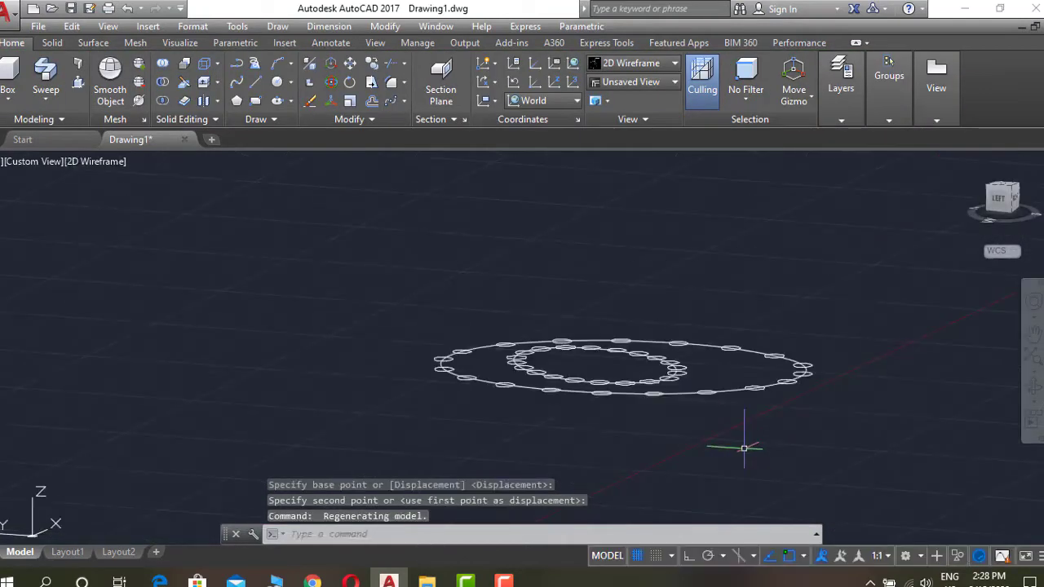
type("m")
key("Return")
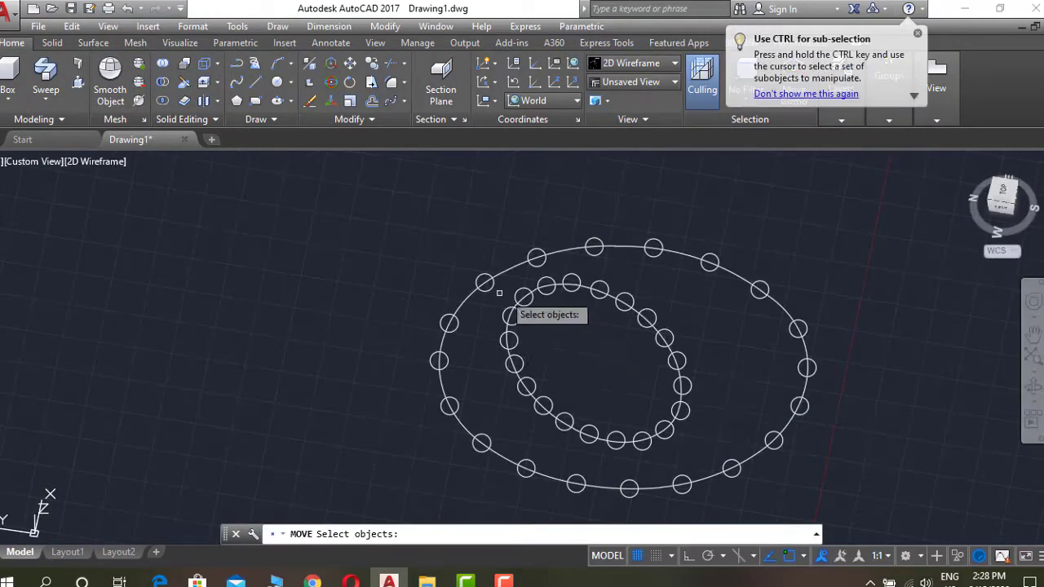
left_click(501, 280)
left_click(693, 432)
left_click(571, 284)
left_click(523, 299)
left_click(511, 316)
middle_click_drag(520, 336, 738, 300, "shift")
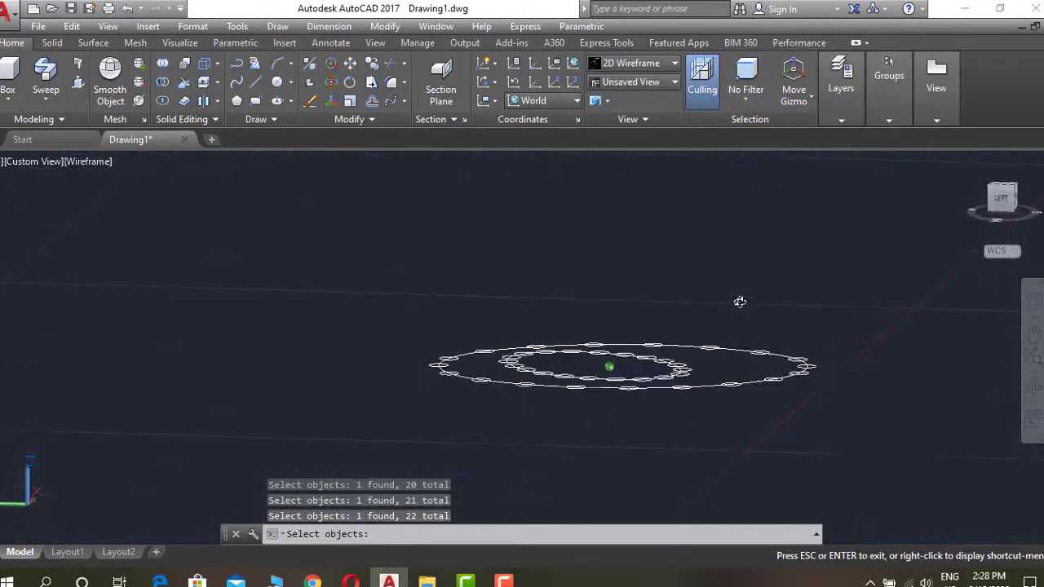
key("Return")
left_click(849, 397)
key("F8")
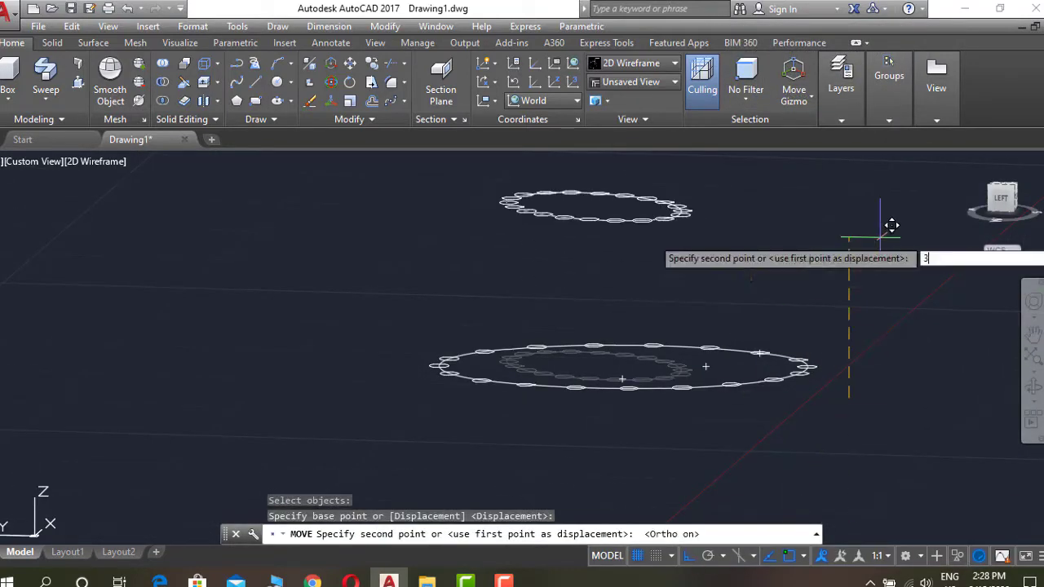
type("40")
key("Return")
mouse_move(875, 233)
middle_mouse_down("shift")
mouse_move(850, 291)
mouse_move(862, 326)
mouse_move(695, 316)
mouse_move(794, 228)
mouse_move(798, 416)
middle_mouse_up("shift")
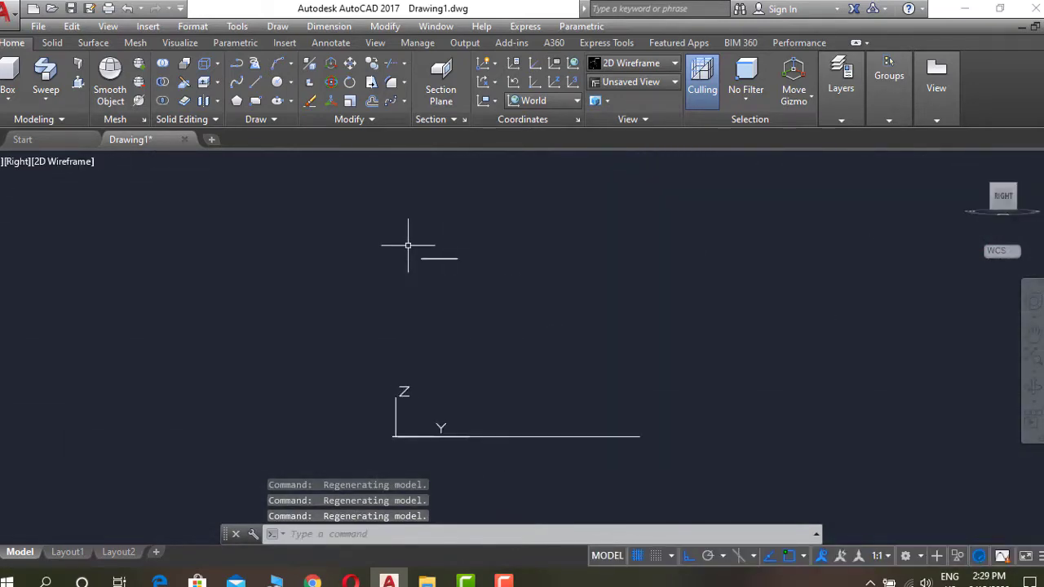
Set the UCS to Right and rotate the raised 22-circle ring about a base point
left_click(544, 191)
type("ro")
key("Return")
middle_click_drag(601, 296, 489, 302, "shift")
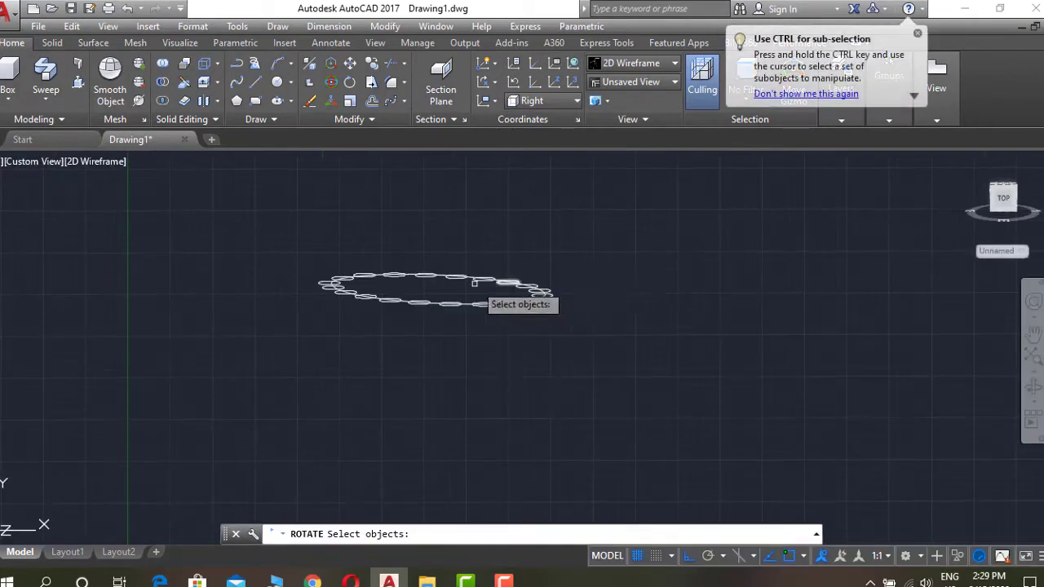
left_click_drag(599, 269, 326, 354)
key("Return")
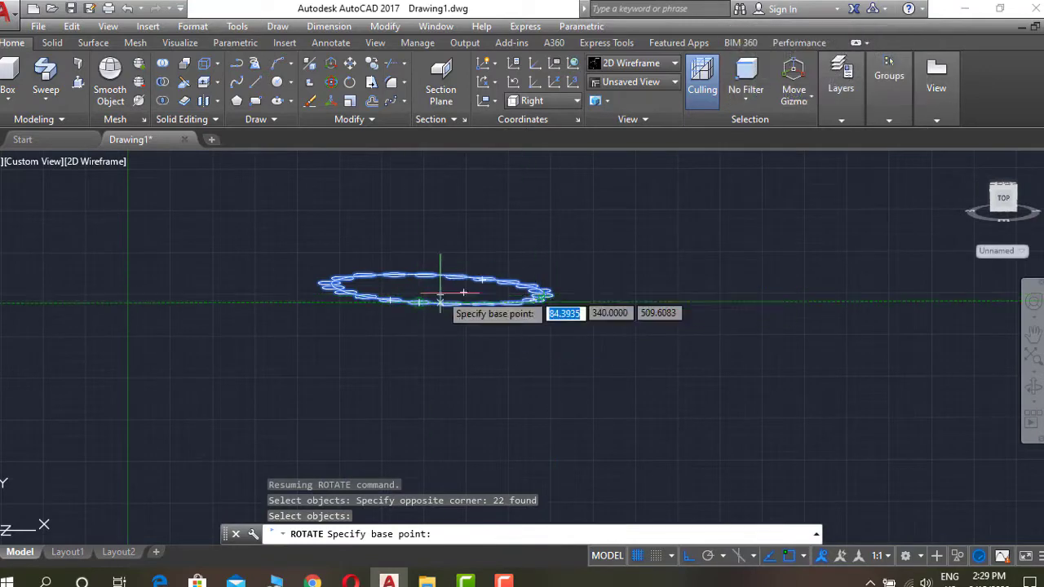
left_click(442, 292)
left_click(693, 229)
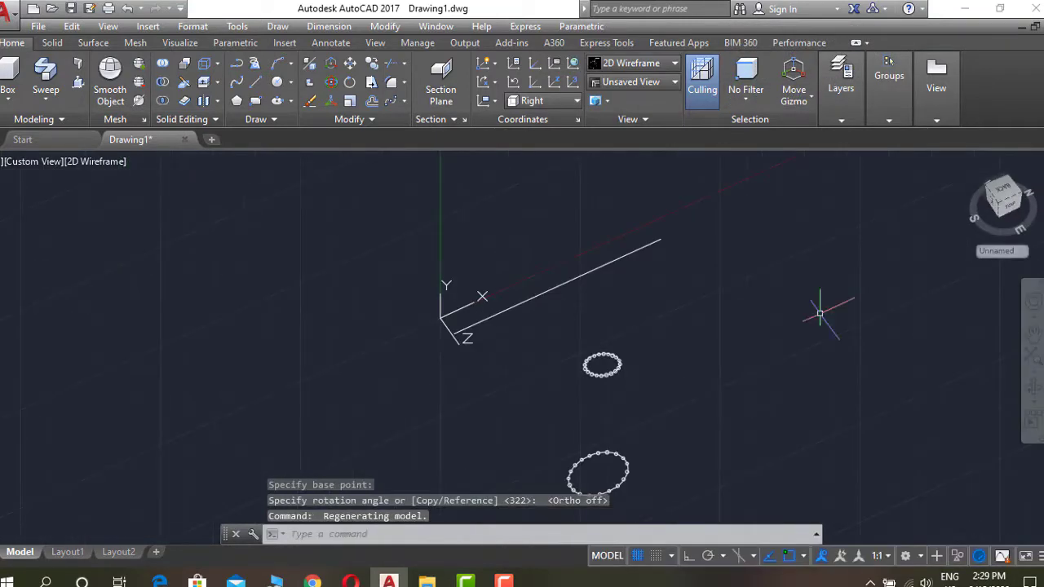
left_click(1003, 197)
mouse_move(680, 333)
middle_mouse_down("shift")
mouse_move(664, 367)
mouse_move(752, 415)
middle_mouse_up("shift")
Draw a core circle inside the inner ring and move it to the ring's centre
scroll(775, 318, "up", 4)
type("c")
key("Return")
left_click(576, 322)
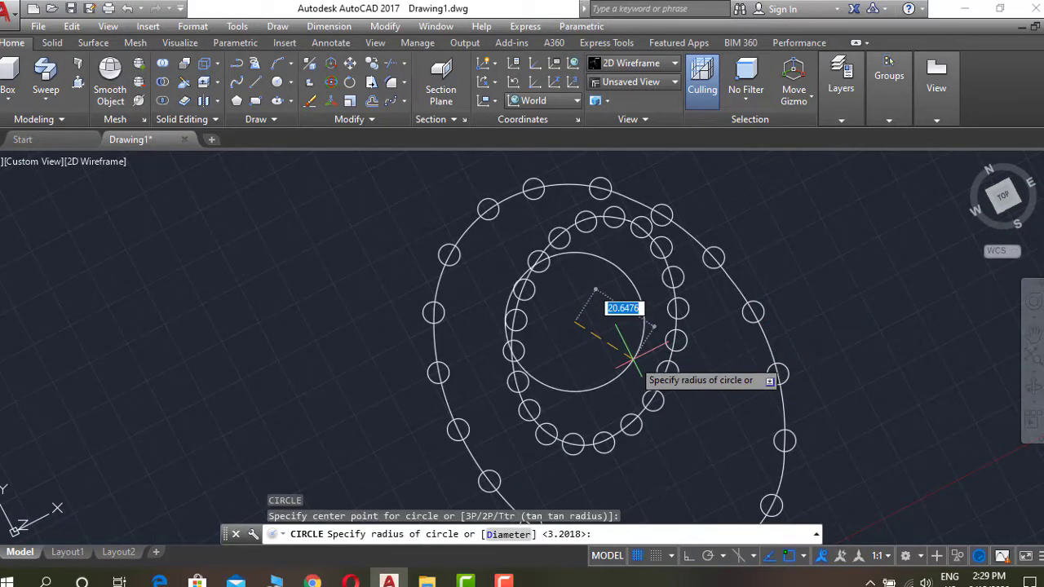
left_click(644, 310)
key("Escape")
type("m")
key("Return")
left_click(602, 373)
key("Return")
left_click(574, 322)
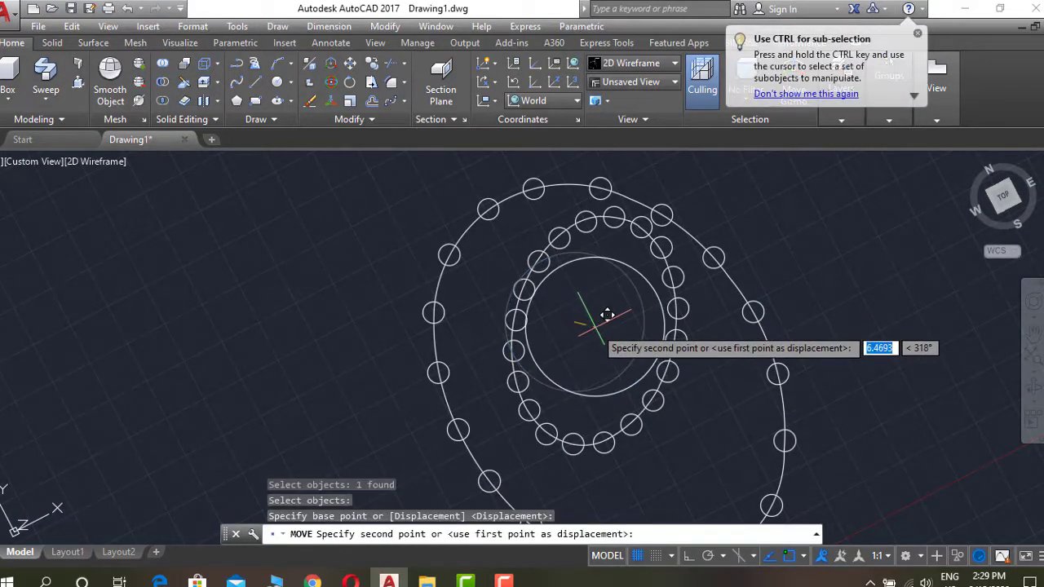
left_click(597, 327)
Draw a large circle on the ring's centre, then delete it as unwanted
type("c")
key("Return")
left_click(596, 327)
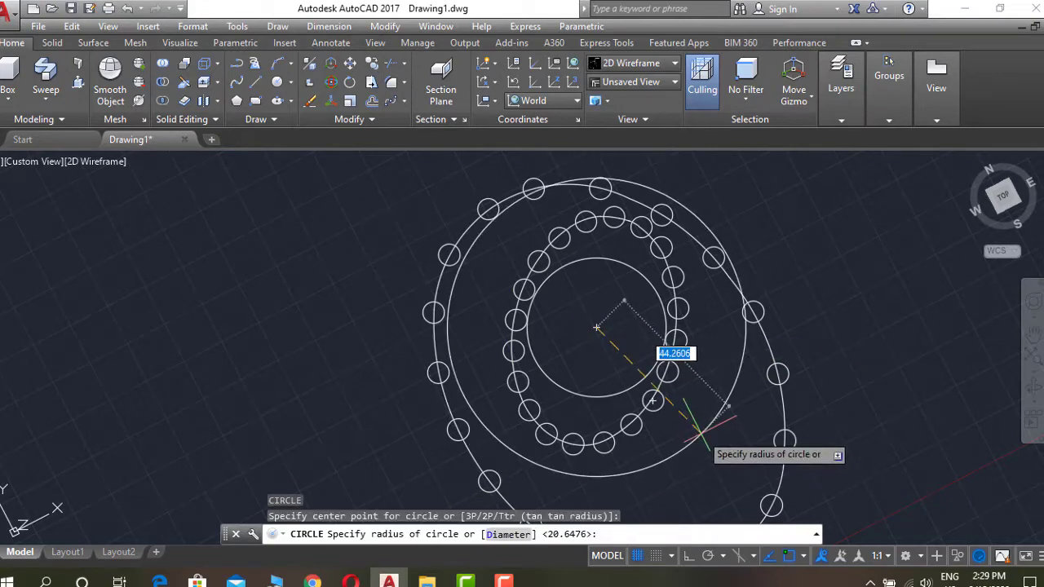
left_click(743, 363)
type("m")
key("Return")
key("Escape")
left_click(725, 406)
key("Delete")
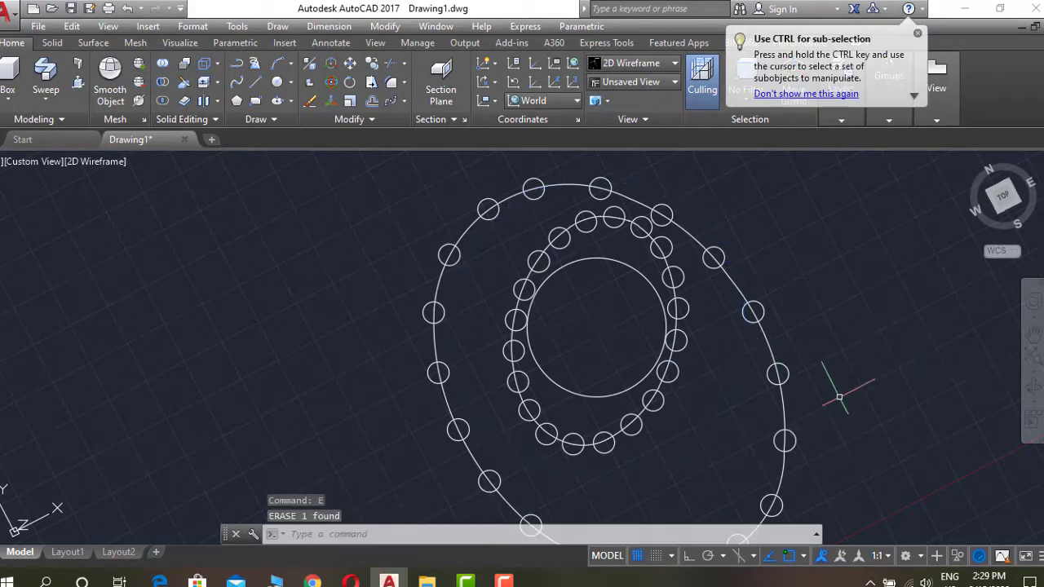
Start moving the central circle again from a base point on it
middle_click_drag(643, 422, 694, 287)
type("m")
key("Return")
left_click(631, 365)
key("Return")
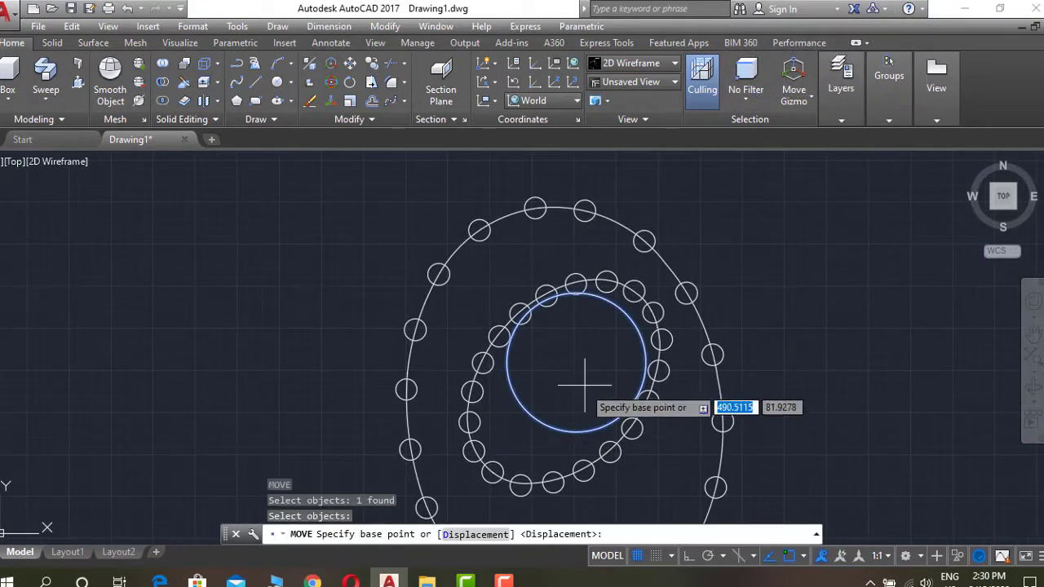
left_click(570, 379)
Start LINE (L) and draw the first struts from outer ring circles to inner ring circles
key("Escape")
scroll(824, 300, "down", 2)
type("l")
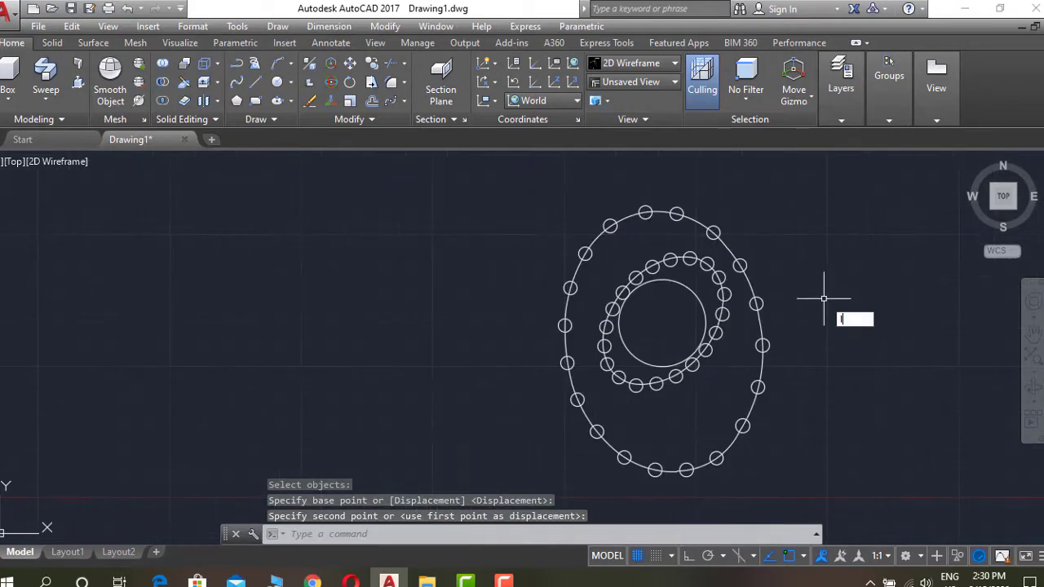
key("Return")
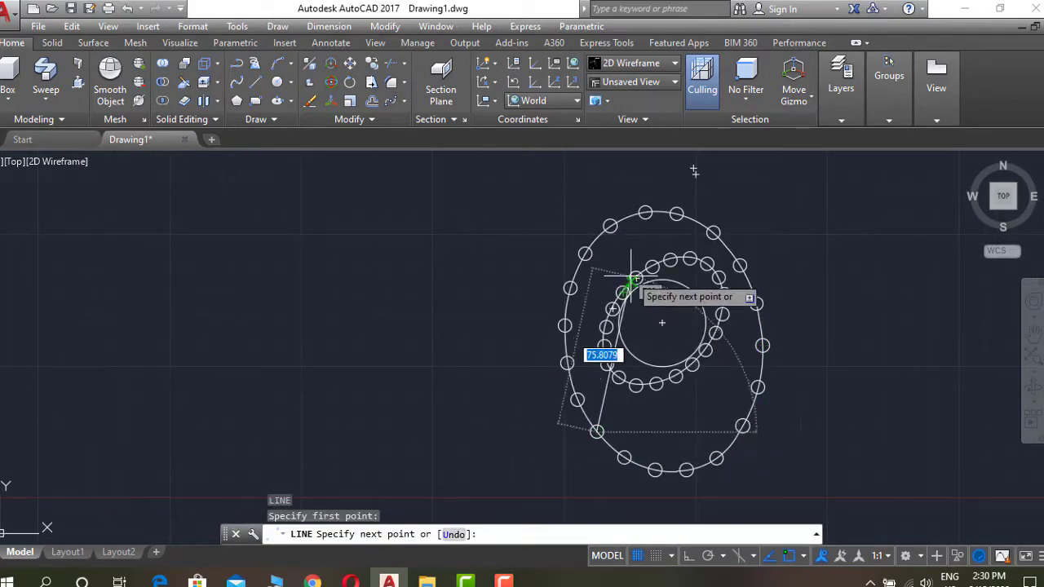
left_click(633, 279)
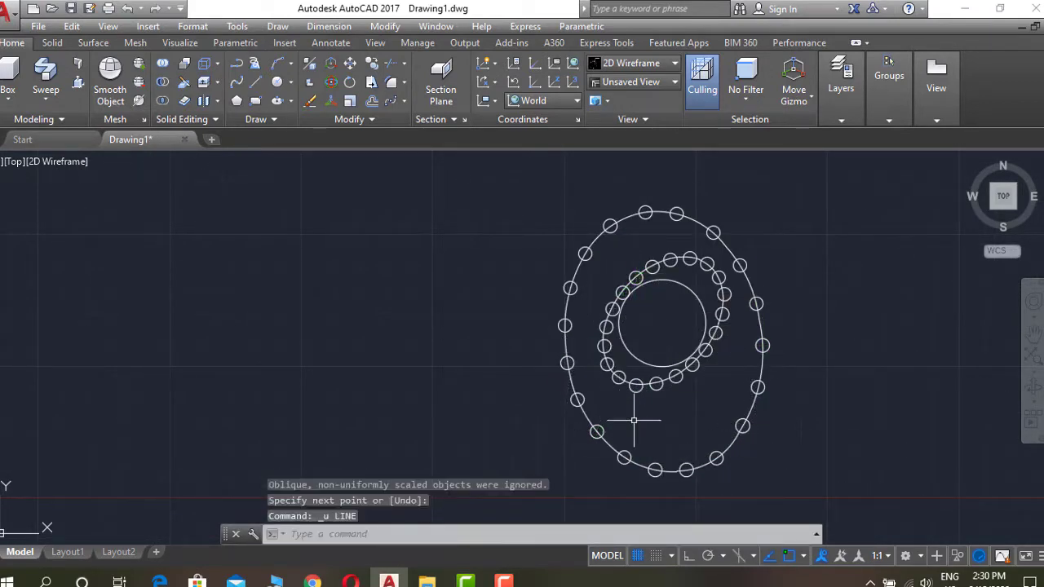
key("Return")
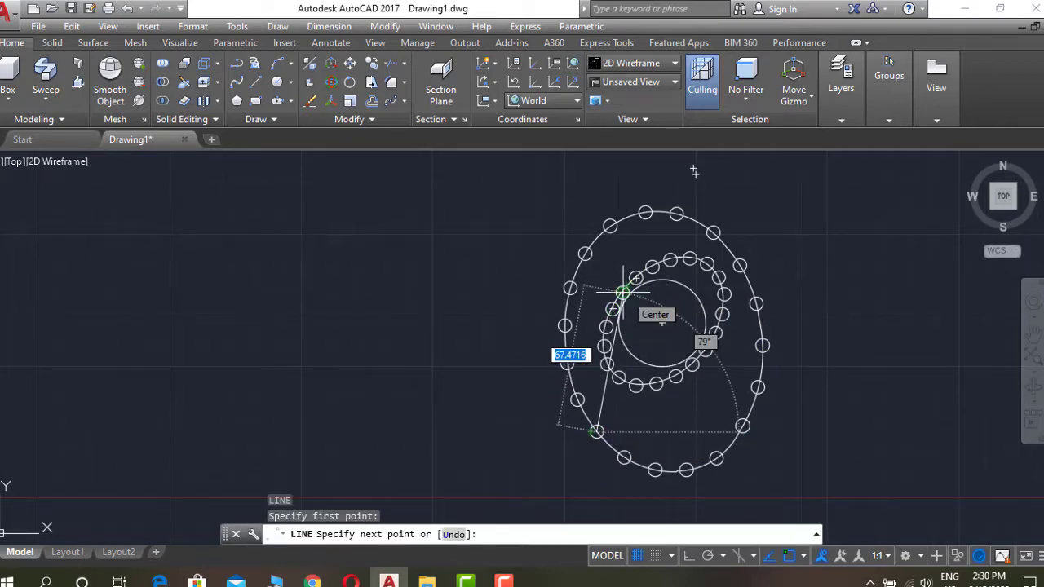
key("Escape")
key("Return")
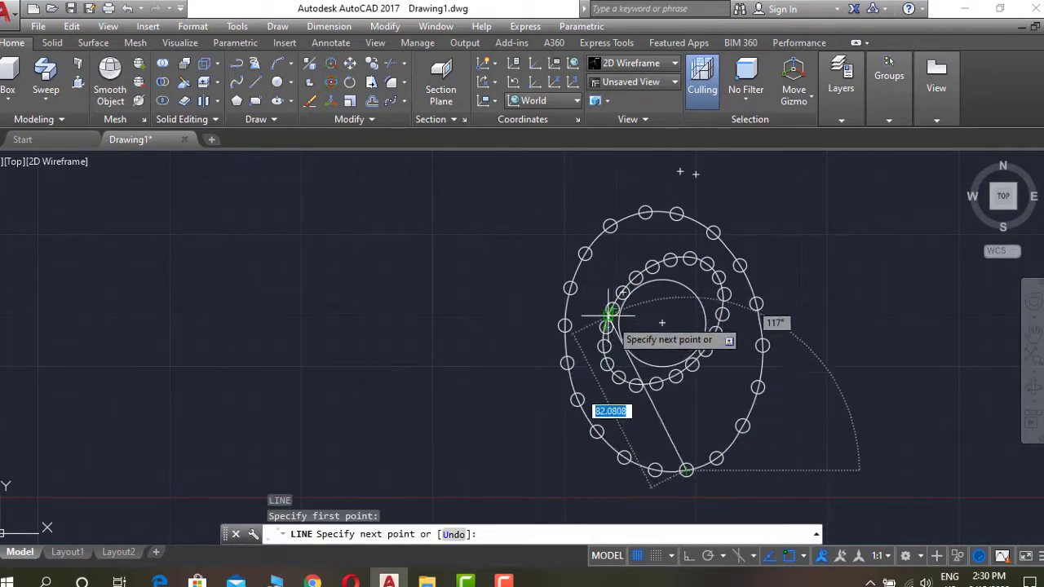
key("Escape")
key("Return")
left_click(610, 312)
key("Escape")
key("Return")
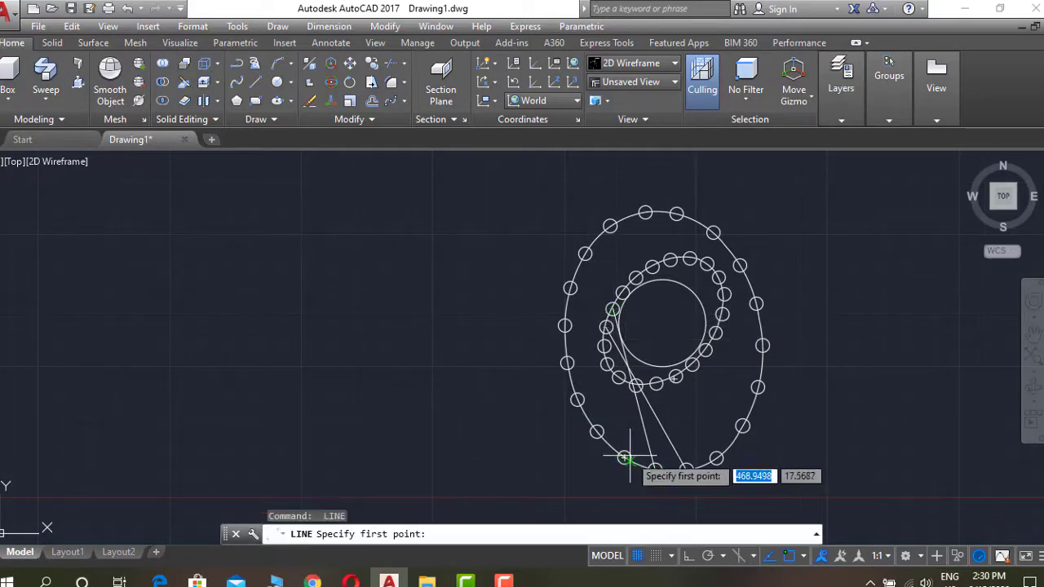
key("Escape")
key("Return")
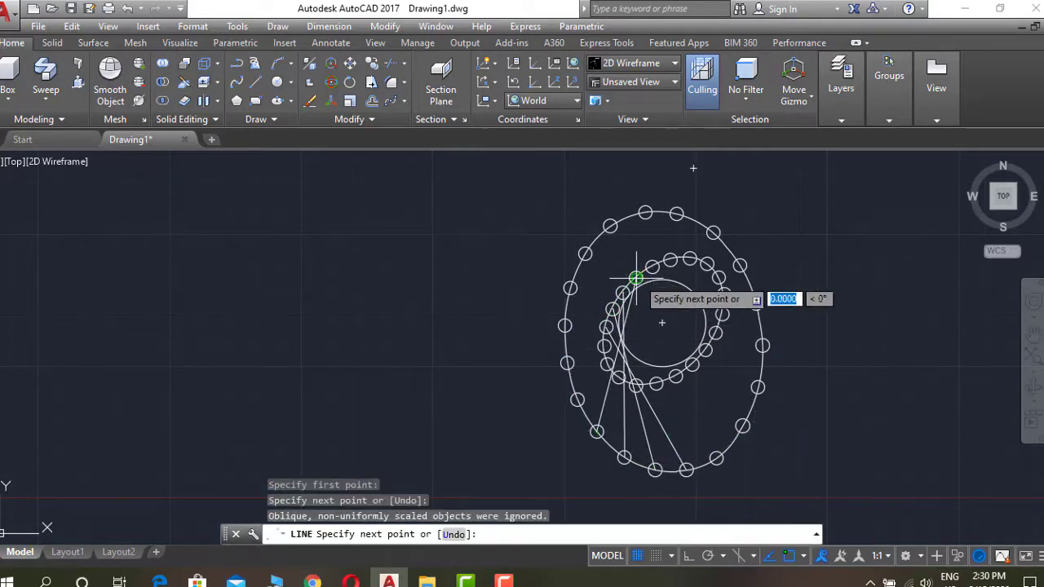
key("Escape")
key("Return")
Continue drawing strut lines around the ring, each linking an outer circle to an offset inner circle
left_click(579, 398)
key("Escape")
key("Return")
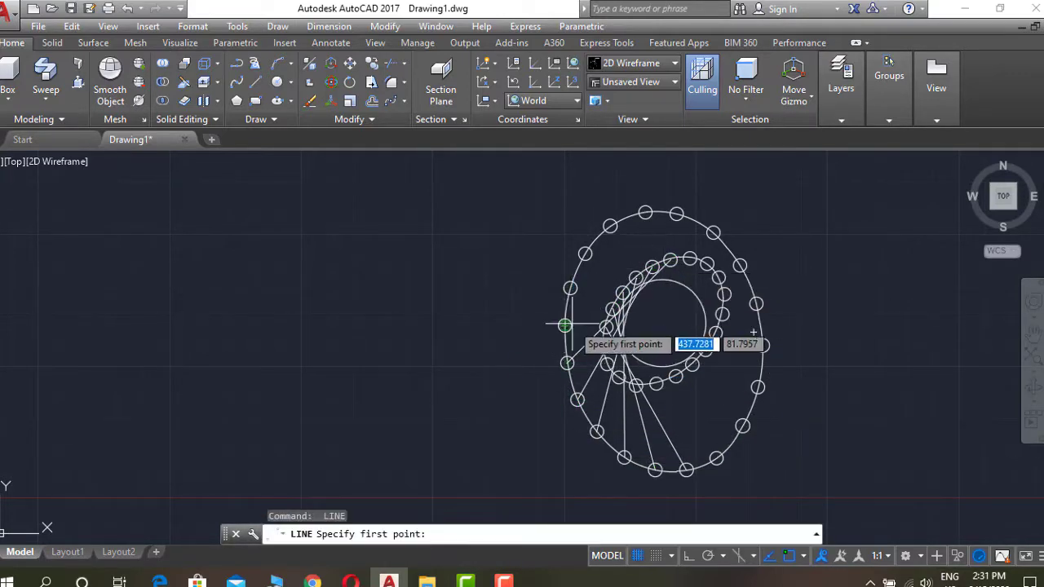
key("Escape")
key("Return")
left_click(564, 325)
scroll(706, 264, "up", 2)
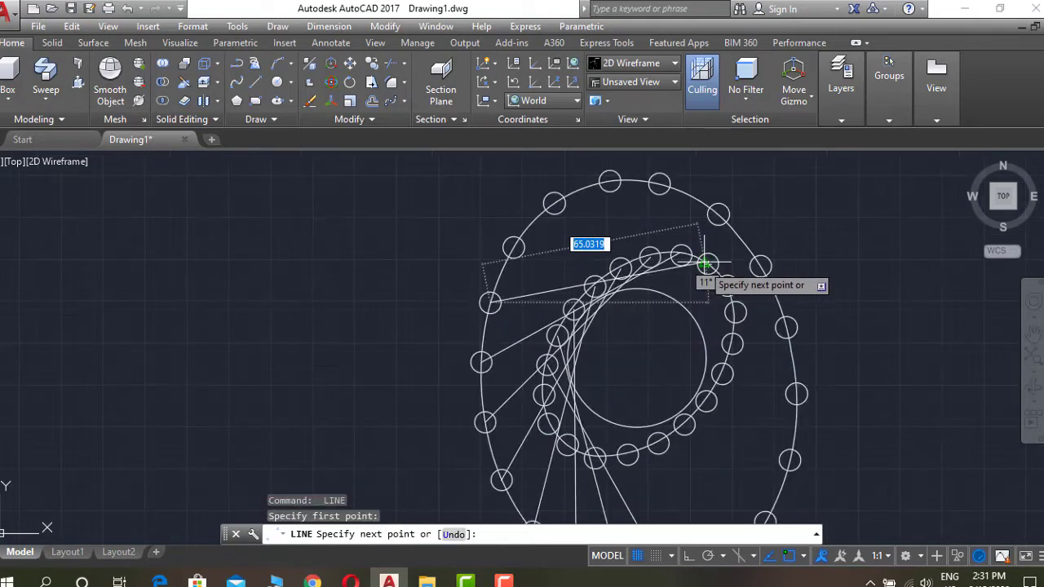
key("Escape")
key("Return")
left_click(710, 270)
key("Escape")
key("Return")
left_click(555, 202)
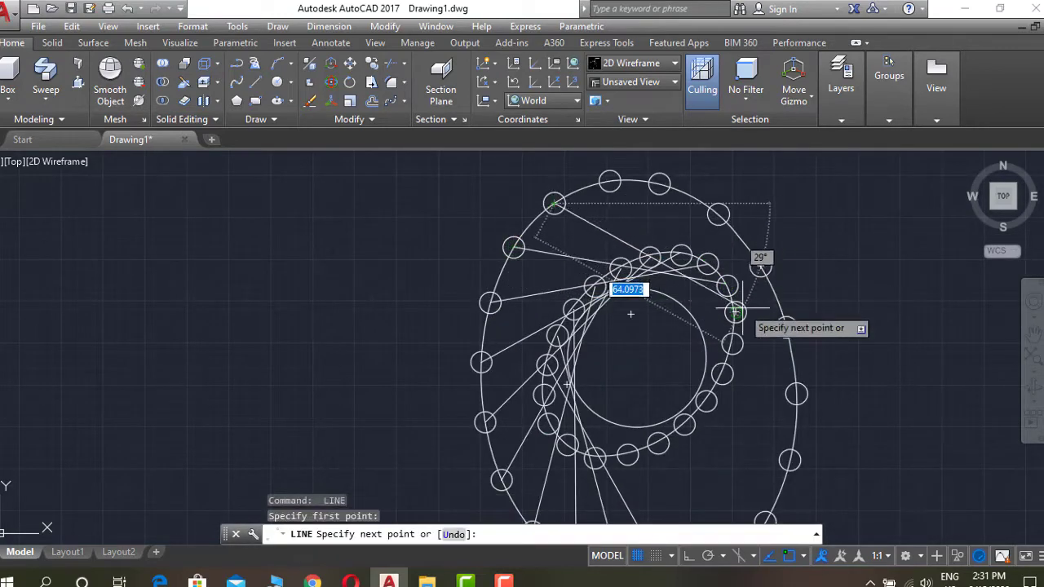
left_click(736, 307)
key("Escape")
key("Return")
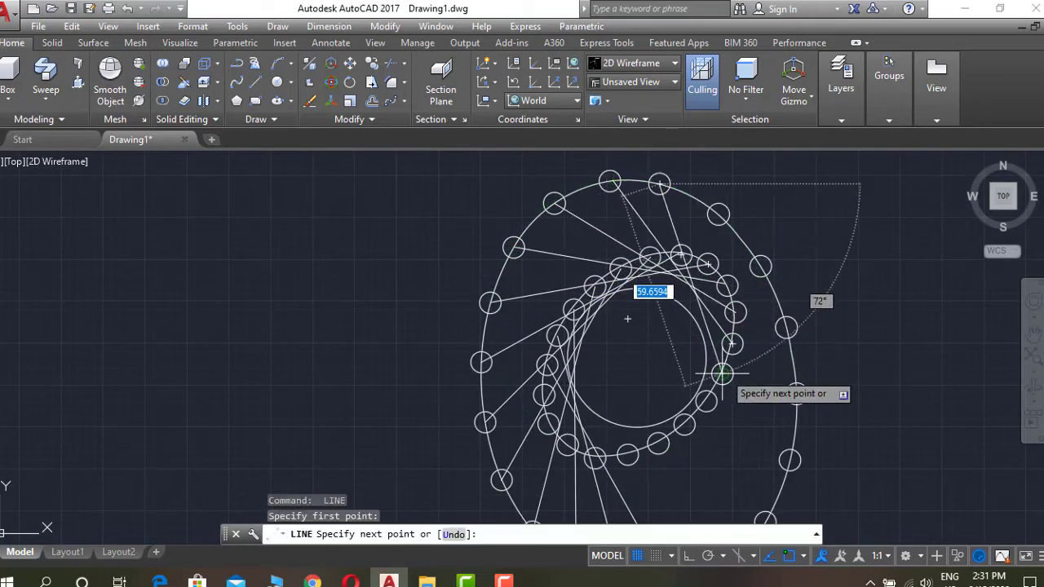
left_click(722, 374)
key("Escape")
key("Return")
left_click(723, 213)
key("Escape")
key("Return")
left_click(698, 426)
Draw the last struts on the right side and orbit to see the lattice in 3D
left_click(787, 352)
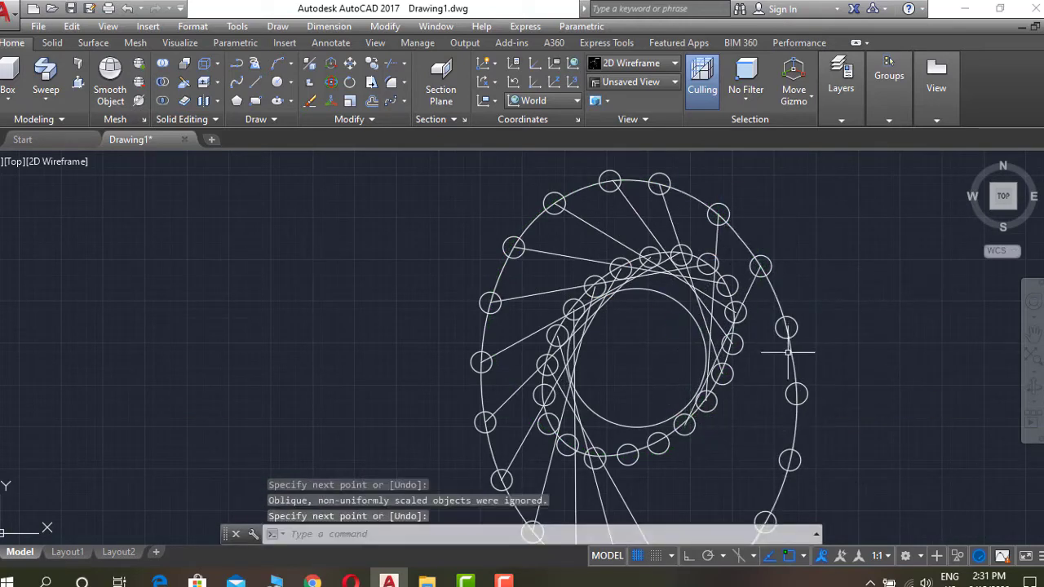
key("Return")
left_click(788, 352)
key("Return")
middle_click_drag(734, 435, 754, 340)
key("Return")
left_click(818, 300)
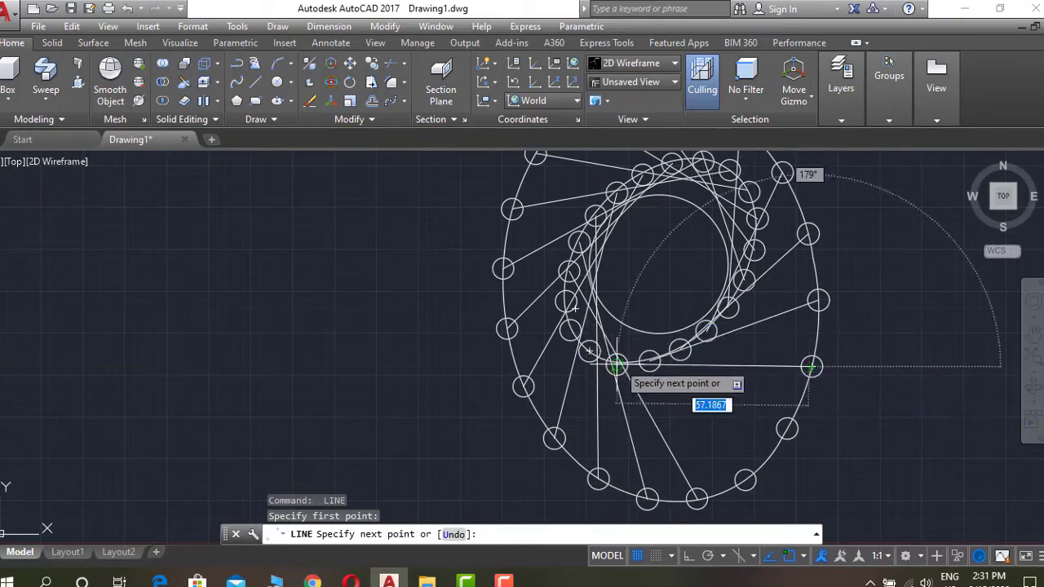
left_click(811, 366)
key("Escape")
key("Return")
left_click(589, 351)
key("Escape")
key("Return")
left_click(571, 331)
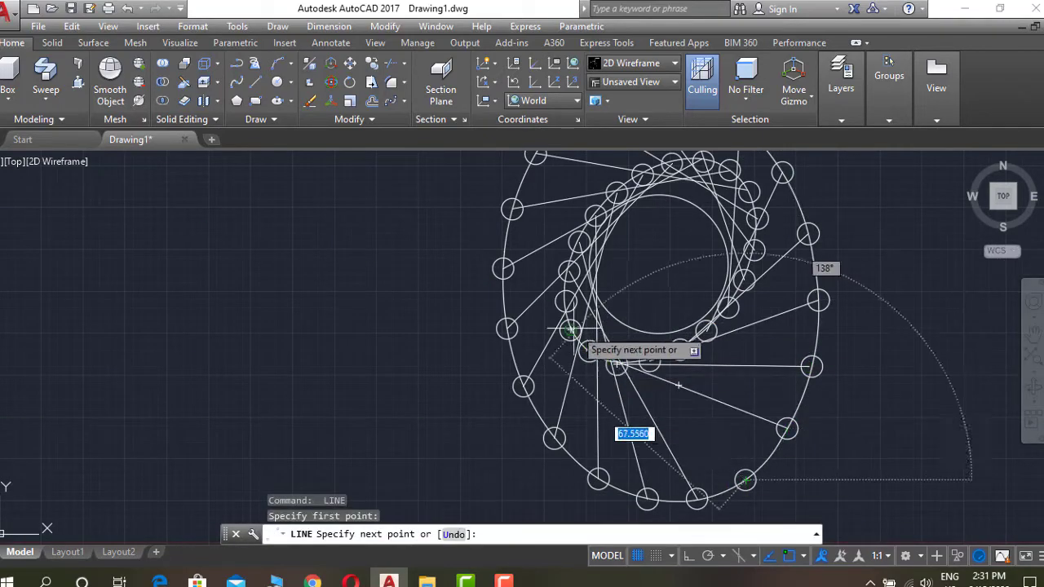
key("Escape")
mouse_move(834, 424)
middle_mouse_down("shift")
mouse_move(848, 422)
mouse_move(764, 349)
mouse_move(888, 371)
mouse_move(847, 493)
mouse_move(888, 468)
middle_mouse_up("shift")
Check a strut endpoint, then draw a small core circle centred within the ring pattern
scroll(865, 481, "up", 3)
left_click(841, 497)
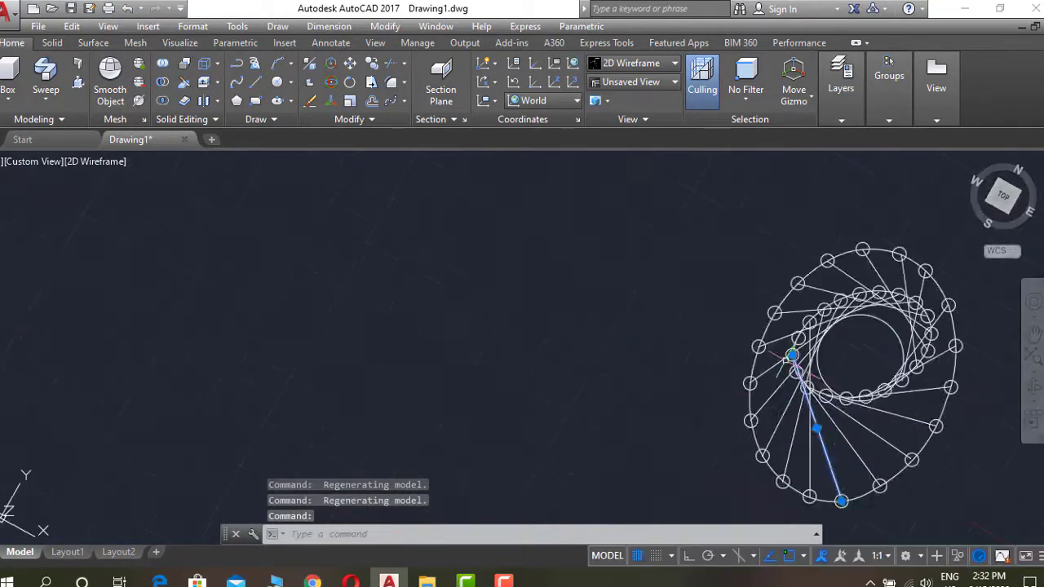
scroll(804, 350, "up", 3)
left_click(804, 350)
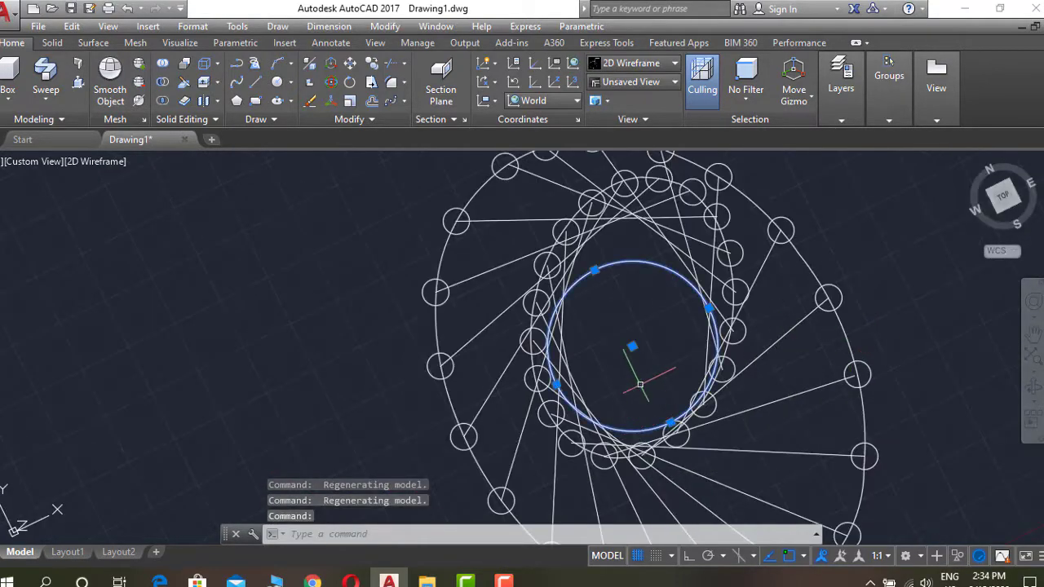
type("Ec")
key("Return")
left_click(633, 325)
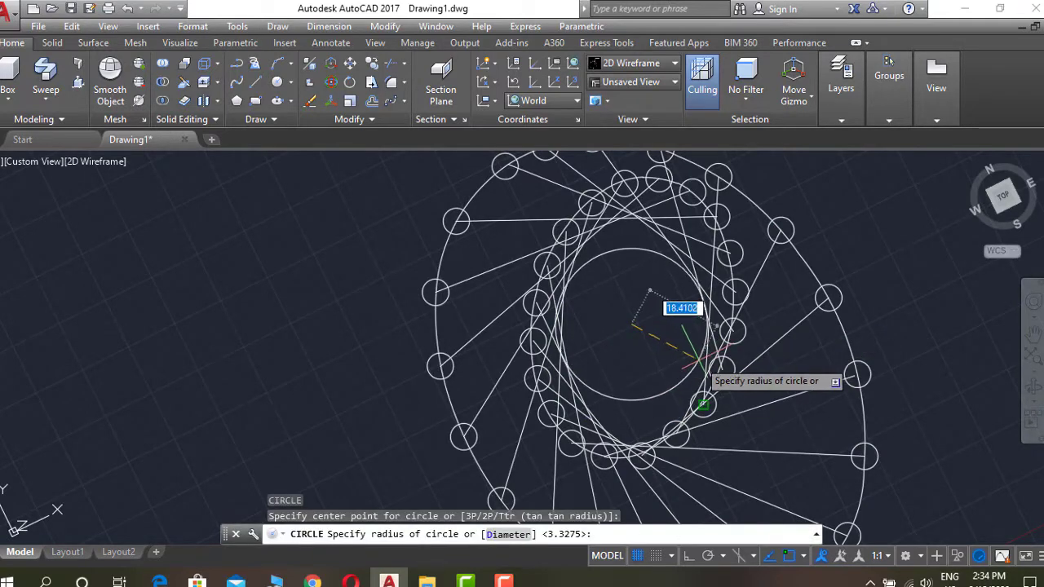
key("Escape")
Orbit the model to a side view of the twisted strut frame
middle_click_drag(880, 396, 789, 369, "shift")
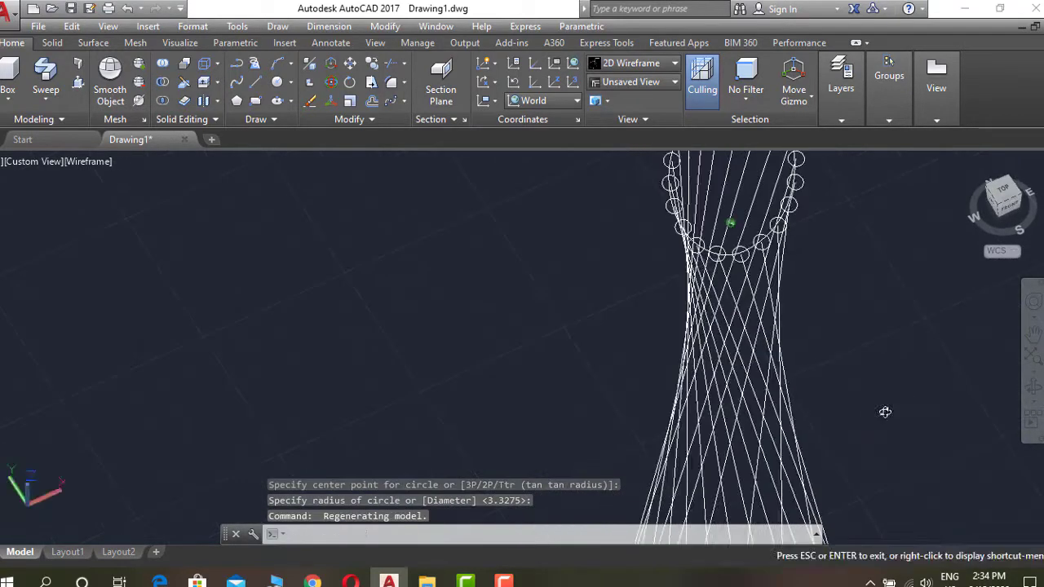
scroll(788, 368, "up", 5)
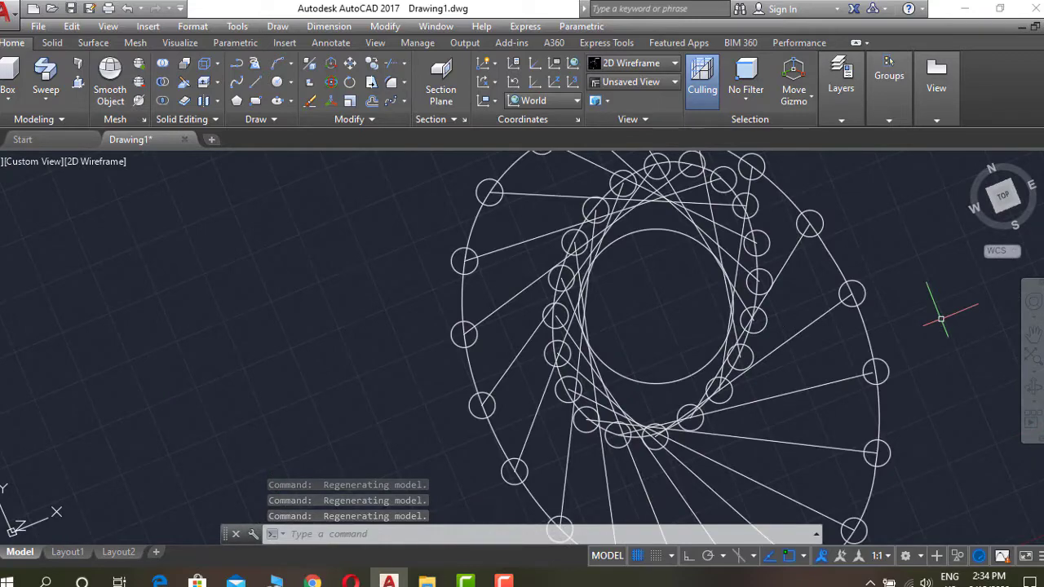
mouse_move(940, 344)
middle_mouse_down("shift")
mouse_move(508, 326)
mouse_move(768, 331)
middle_mouse_up("shift")
type("EXT")
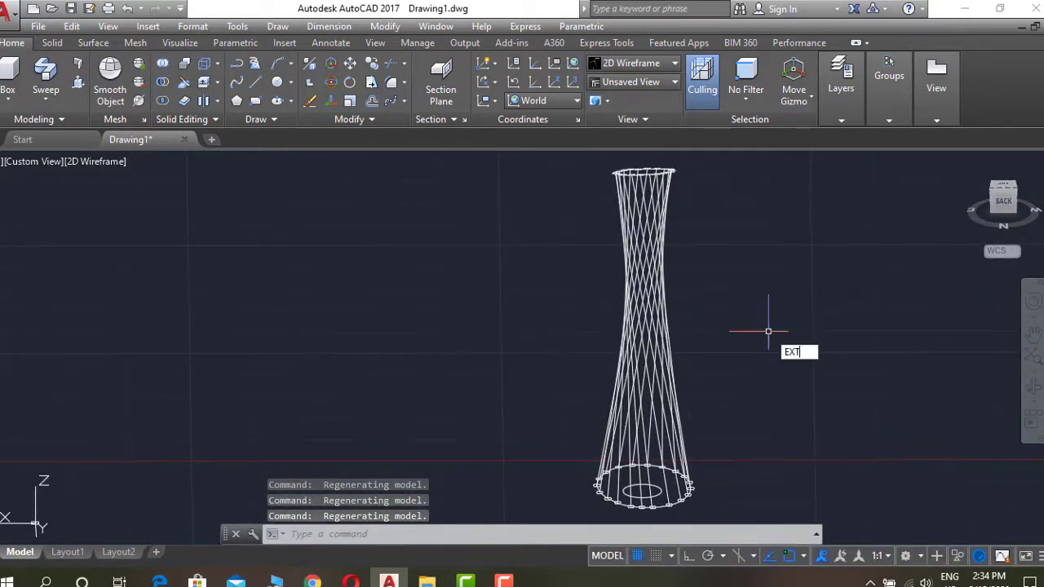
Extrude the centre circle up to the tower top to form the solid core cylinder
key("Return")
left_click(642, 492)
key("Return")
left_click(807, 172)
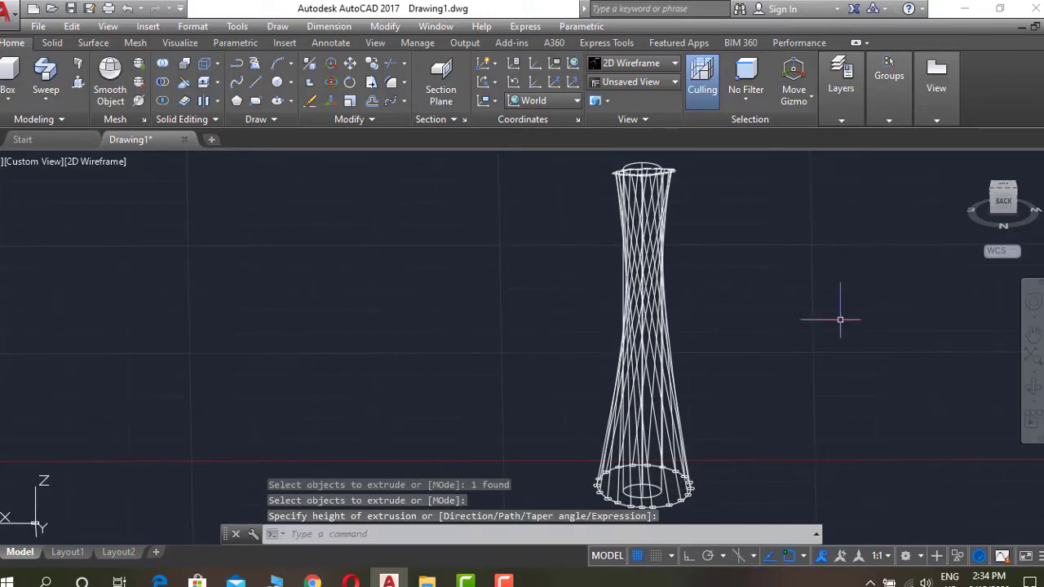
middle_click_drag(834, 319, 834, 447, "shift")
Switch the viewport visual style to Conceptual shading
left_click(97, 161)
left_click(122, 194)
mouse_move(753, 319)
middle_mouse_down("shift")
mouse_move(911, 252)
mouse_move(805, 362)
middle_mouse_up("shift")
Start moving the core cylinder, cancel the move, and orbit to a perspective side view
type("M")
key("Return")
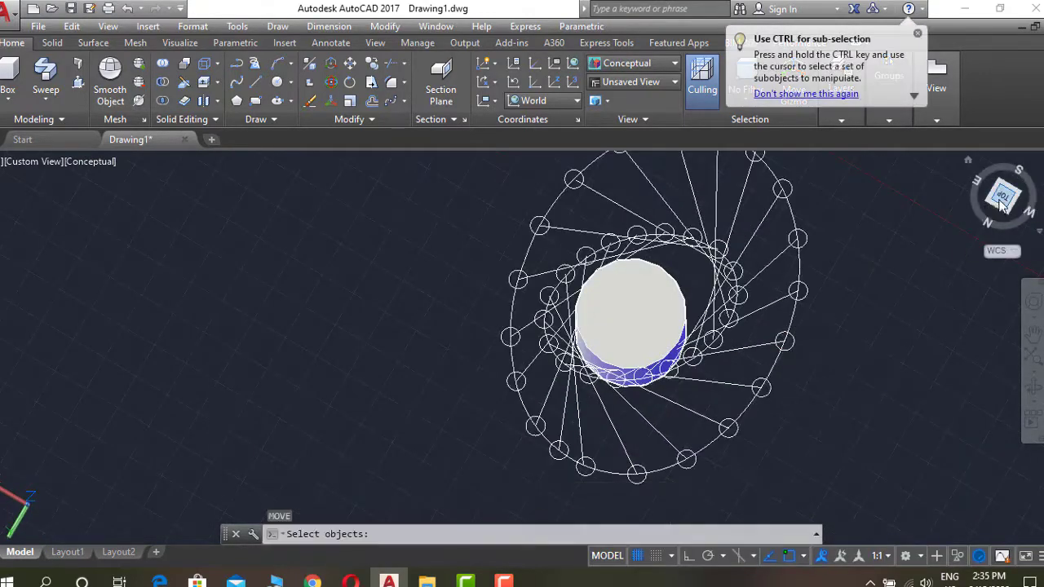
left_click(420, 256)
key("Return")
left_click(612, 345)
key("Escape")
mouse_move(605, 349)
middle_mouse_down("shift")
mouse_move(655, 299)
mouse_move(654, 271)
mouse_move(714, 329)
mouse_move(948, 345)
mouse_move(701, 399)
mouse_move(637, 468)
middle_mouse_up("shift")
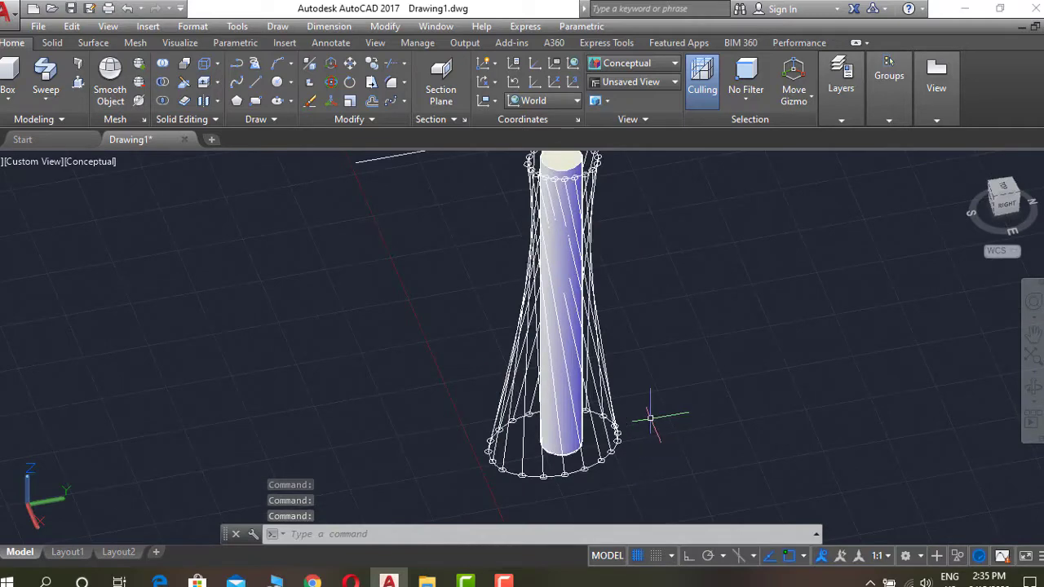
Sweep the first base circles along their strut lines into round tubes
left_click(34, 70)
scroll(563, 424, "up", 3)
left_click(570, 402)
key("Return")
left_click(587, 400)
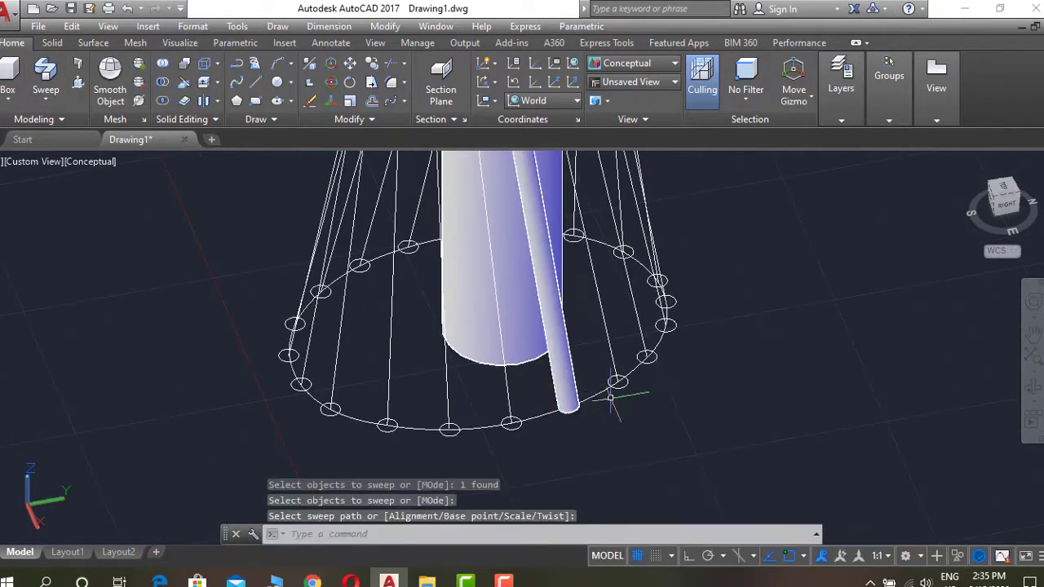
key("Return")
left_click(617, 381)
key("Return")
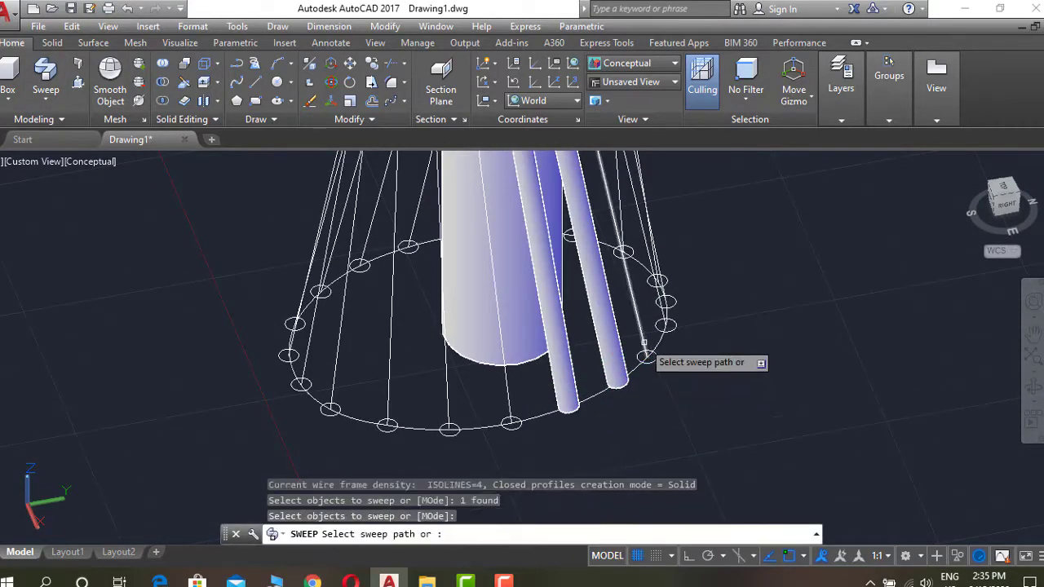
left_click(636, 333)
Restart SWEEP and turn the next run of circles into tubes along their struts
key("Escape")
key("Return")
left_click(638, 335)
key("Return")
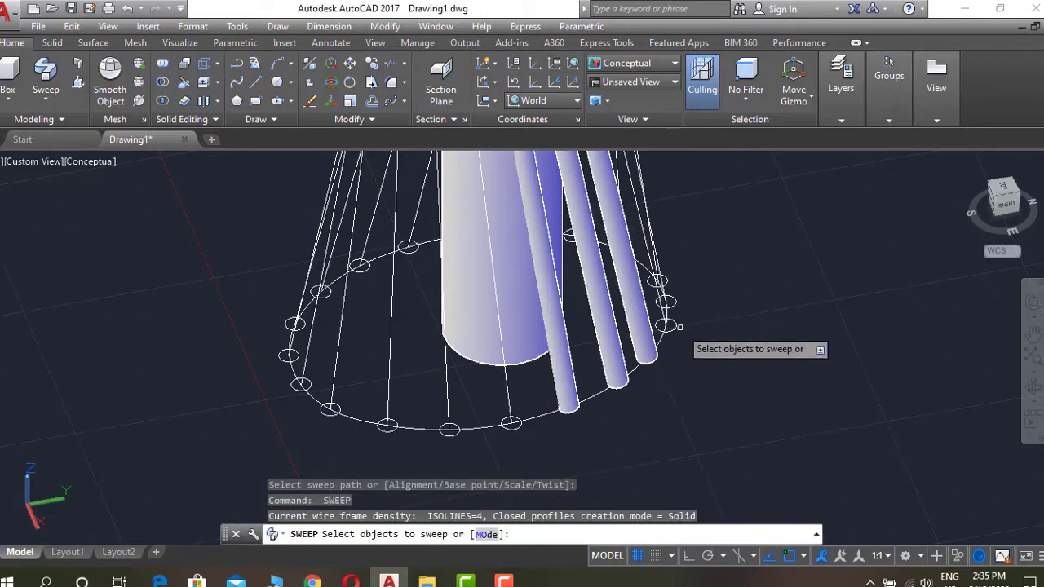
left_click(667, 330)
key("Return")
left_click(665, 312)
left_click(506, 397)
key("Return")
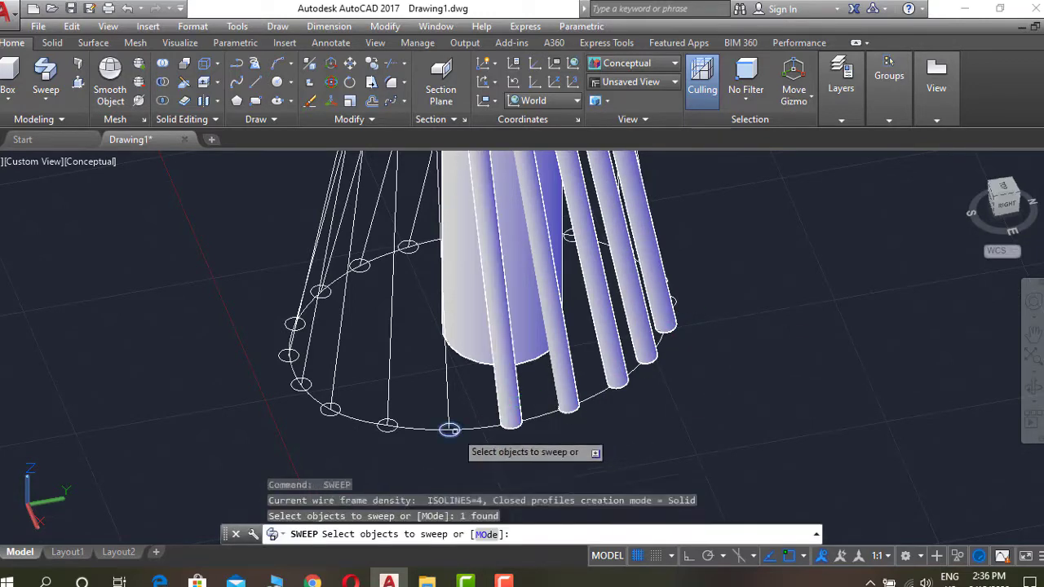
left_click(449, 391)
key("Return")
left_click(387, 424)
left_click(387, 397)
key("Return")
left_click(335, 383)
key("Return")
left_click(301, 385)
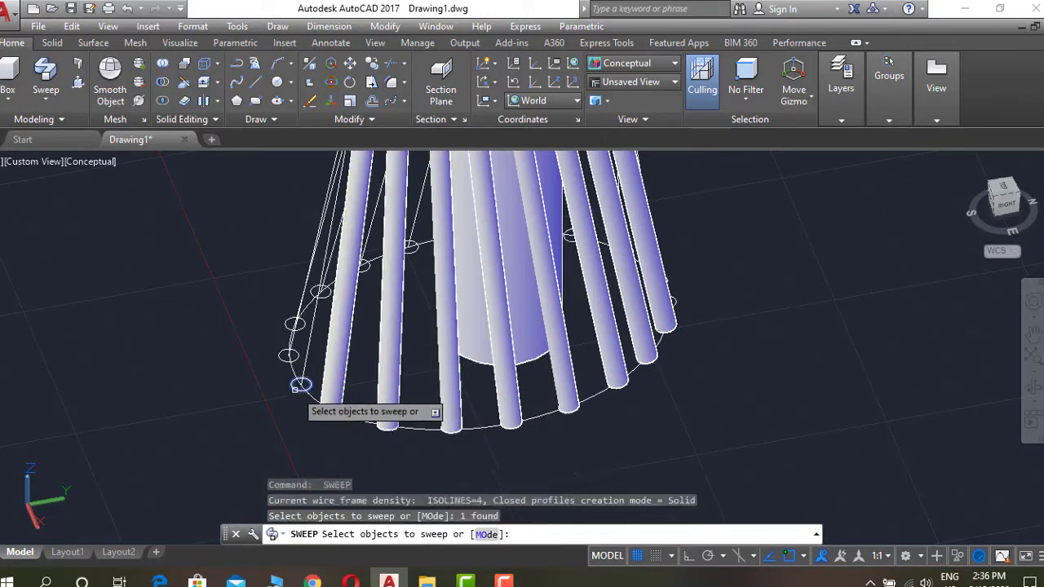
left_click(287, 353)
Look down on the base ring and sweep further circles along their strut paths
middle_click_drag(287, 352, 412, 440)
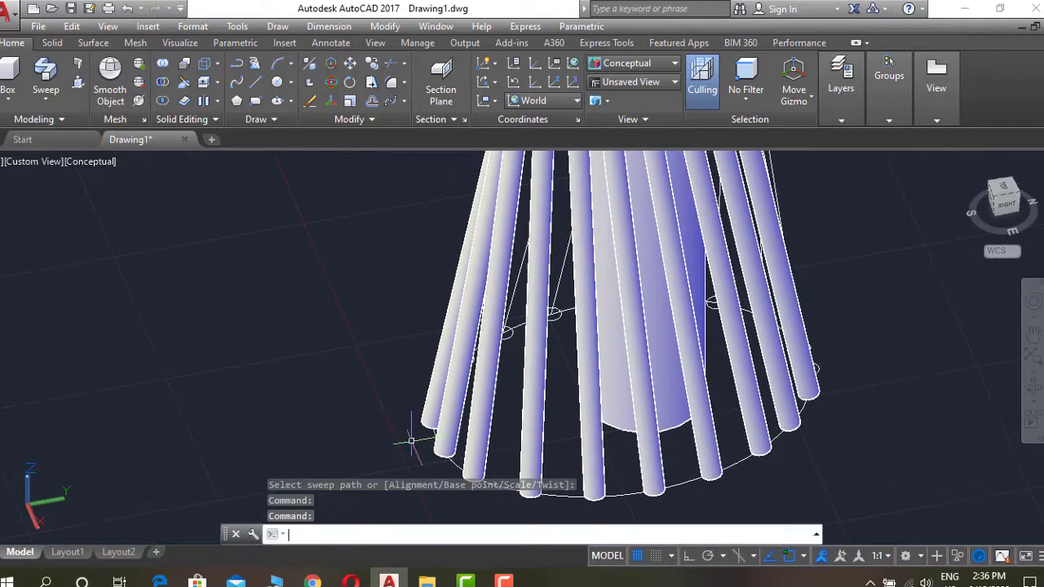
middle_click_drag(379, 383, 679, 484, "shift")
key("Return")
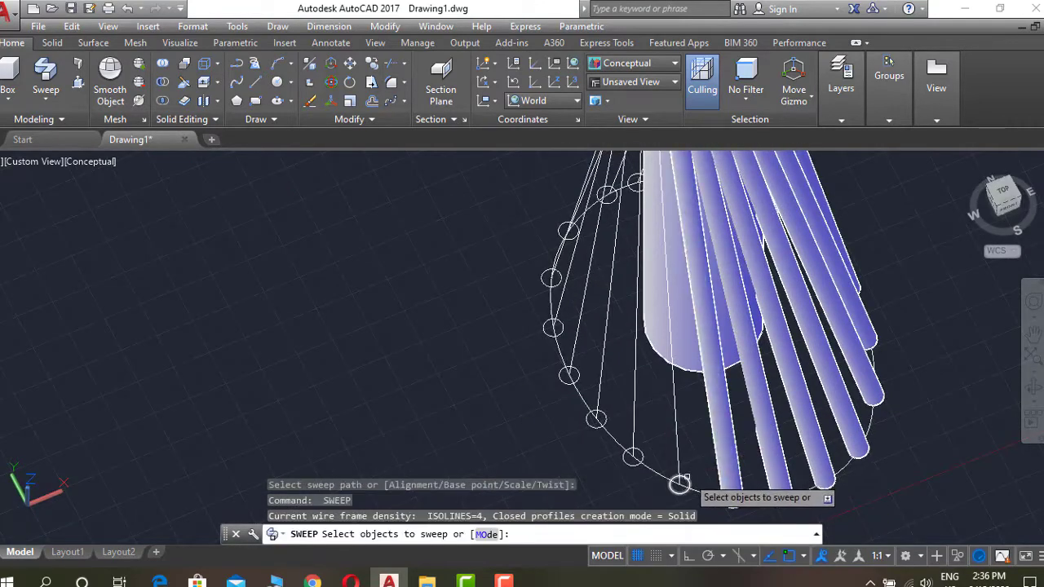
left_click(676, 428)
key("Return")
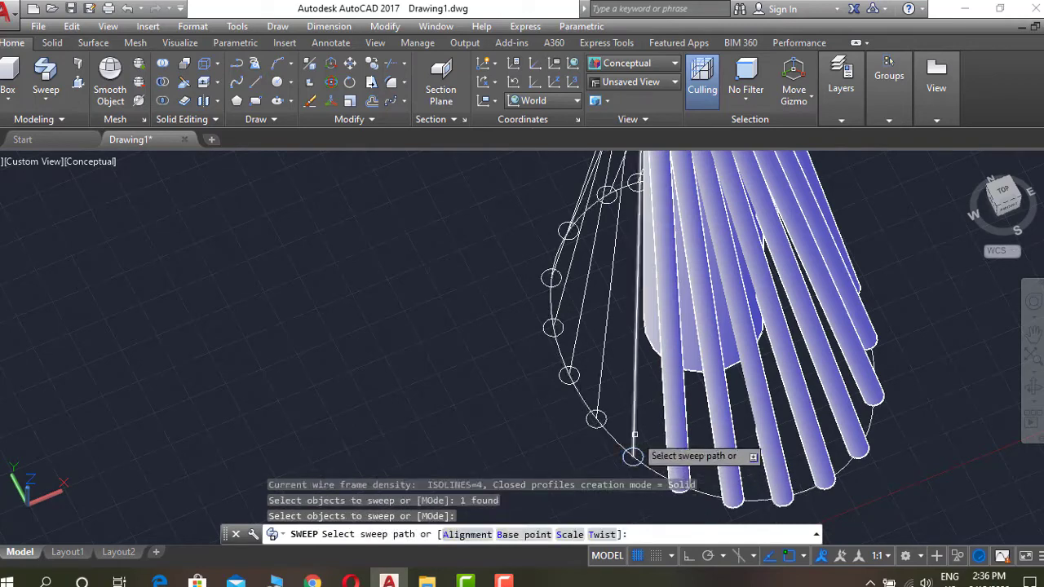
left_click(635, 435)
key("Return")
left_click(609, 406)
left_click(599, 405)
key("Return")
left_click(578, 375)
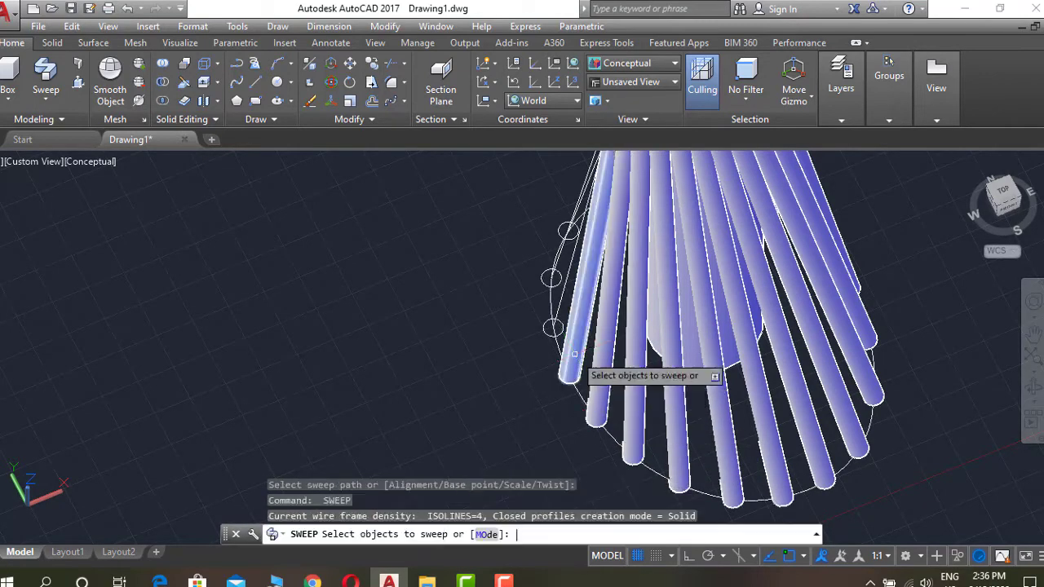
left_click(524, 397)
Sweep the remaining circles into tubes and orbit out to view the whole twisted tower
middle_click_drag(524, 396, 625, 465, "shift")
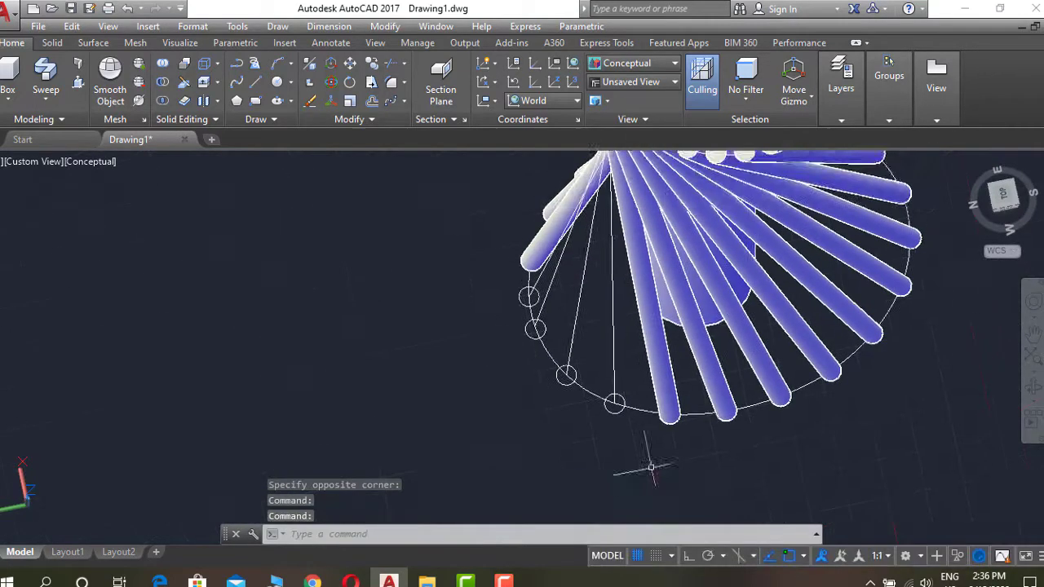
key("Return")
left_click(635, 405)
key("Return")
left_click(632, 381)
key("Return")
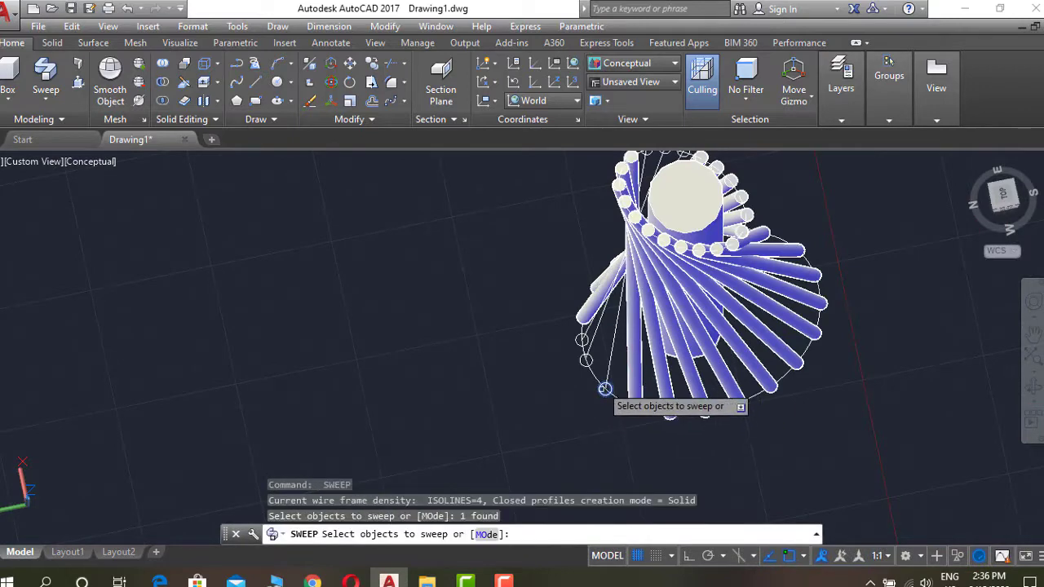
key("Return")
left_click(606, 380)
key("Return")
key("Return")
left_click(581, 340)
key("Return")
left_click(581, 334)
key("Return")
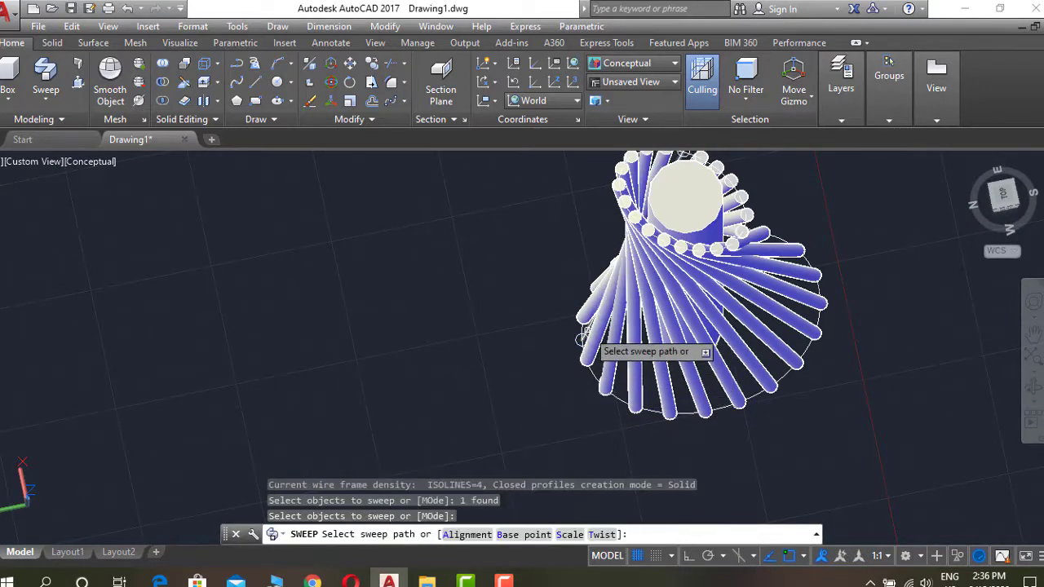
mouse_move(892, 396)
middle_mouse_down("shift")
mouse_move(821, 340)
mouse_move(543, 291)
mouse_move(736, 302)
mouse_move(857, 347)
mouse_move(759, 387)
middle_mouse_up("shift")
Switch the viewport to Realistic shading and orbit to a side view of the tower
left_click(86, 161)
left_click(122, 227)
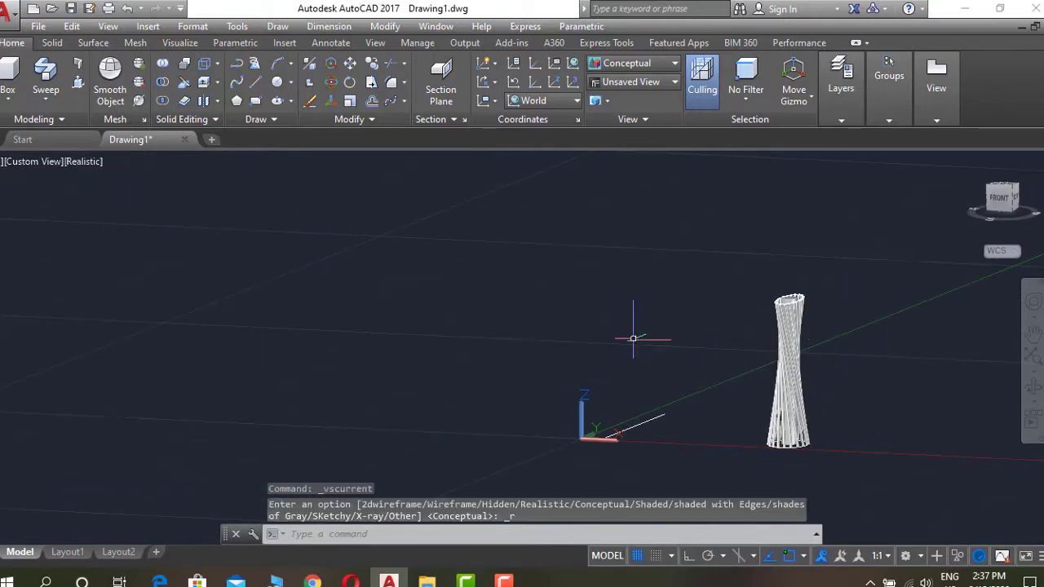
mouse_move(628, 338)
middle_mouse_down("shift")
mouse_move(827, 361)
mouse_move(695, 302)
mouse_move(905, 242)
mouse_move(766, 281)
middle_mouse_up("shift")
scroll(767, 282, "up", 3)
Turn on Surface Associativity, then try grip-resizing the core's top disc and cancel
left_click(90, 45)
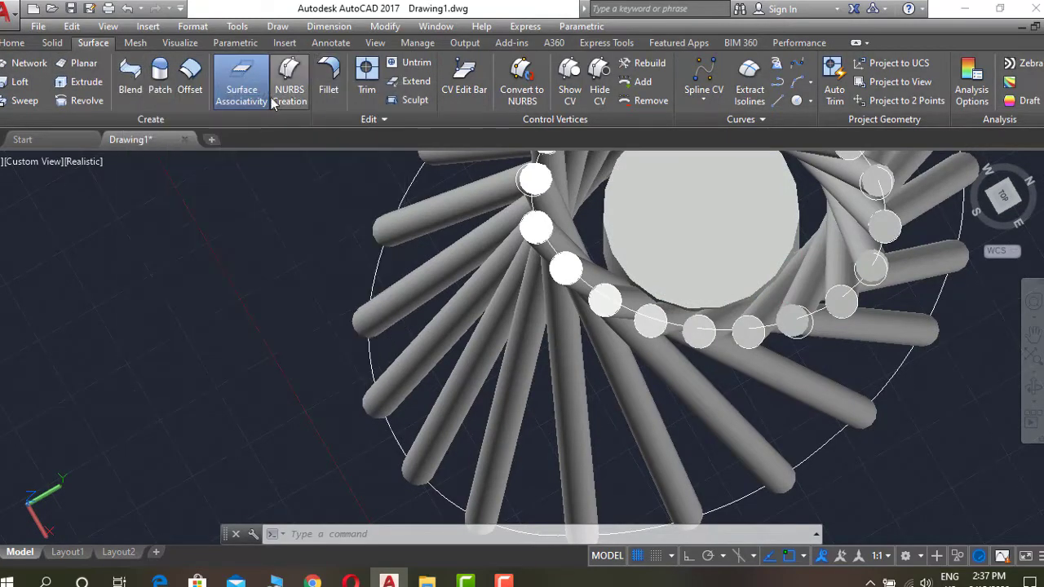
left_click(242, 77)
left_click(619, 204)
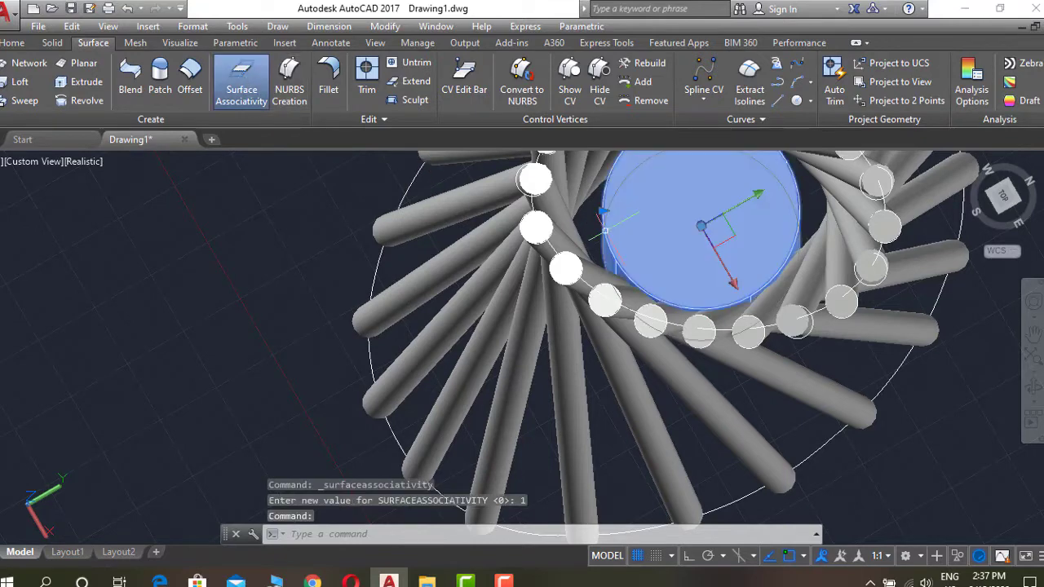
left_click(604, 210)
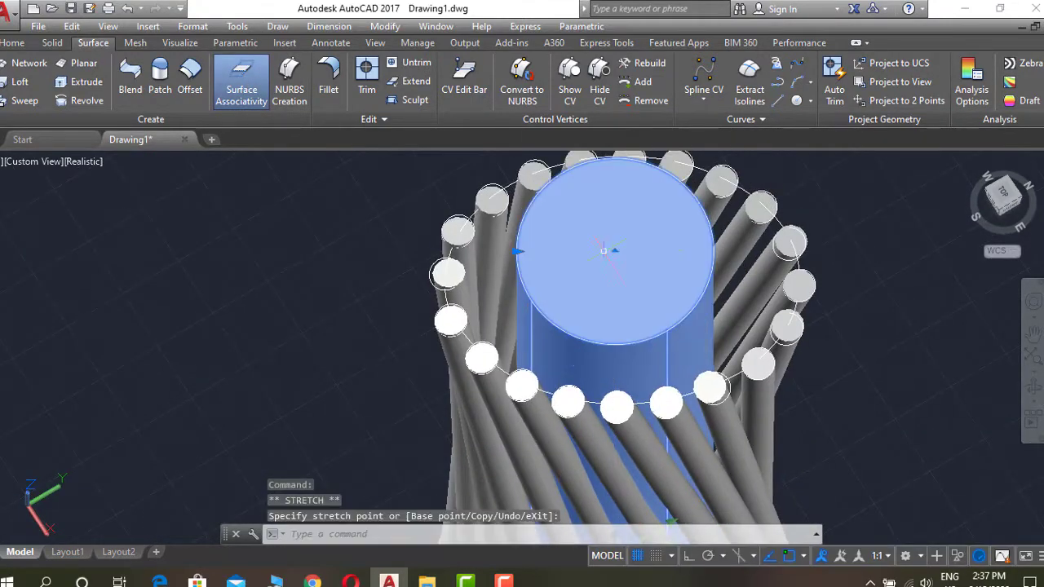
right_click(659, 310)
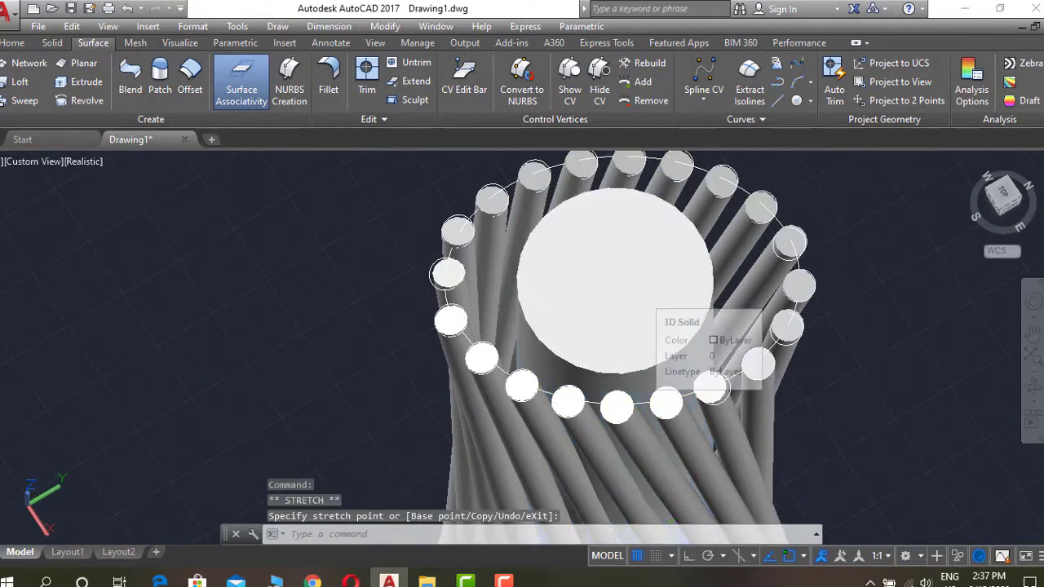
left_click(685, 350)
left_click(522, 282)
scroll(678, 314, "down", 5)
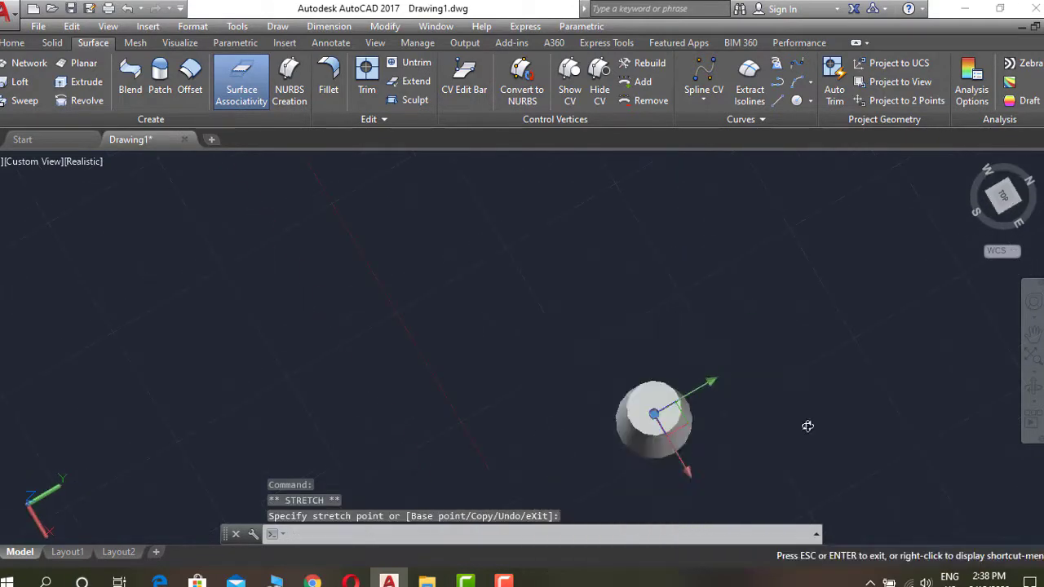
key("Escape")
From an elevated view, attempt to stretch the core disc's top edge, then cancel
middle_click_drag(776, 419, 769, 231, "shift")
scroll(822, 381, "down", 3)
middle_click_drag(822, 381, 816, 456, "shift")
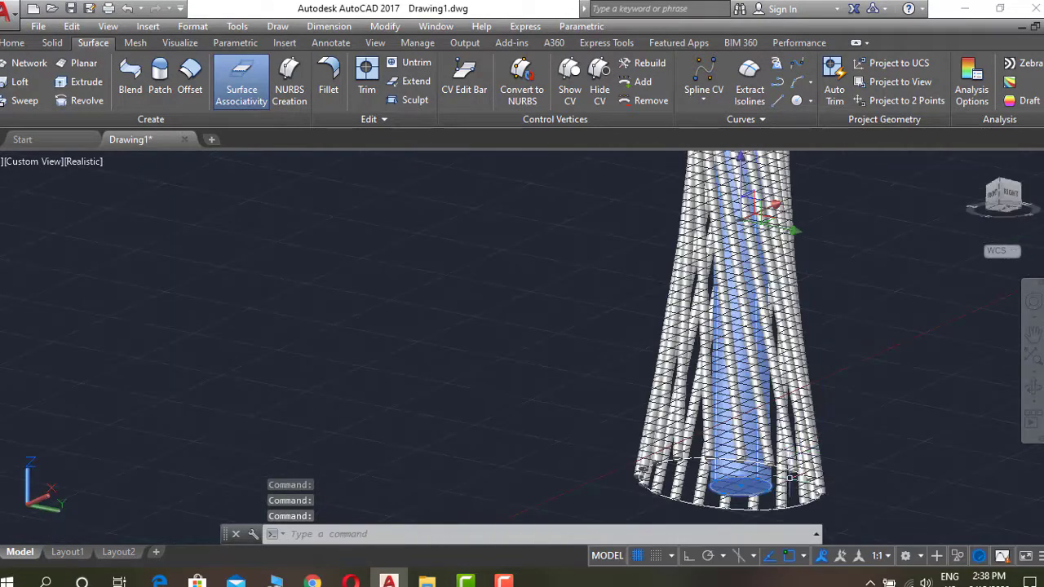
scroll(783, 391, "up", 3)
scroll(774, 388, "up", 3)
left_click(767, 386)
scroll(776, 384, "down", 3)
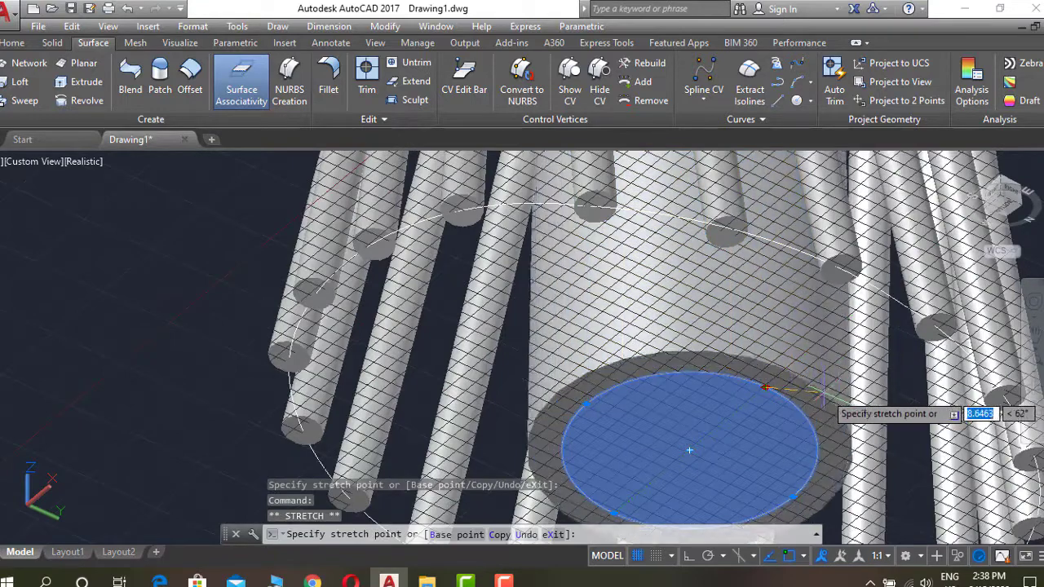
key("Escape")
scroll(903, 285, "down", 5)
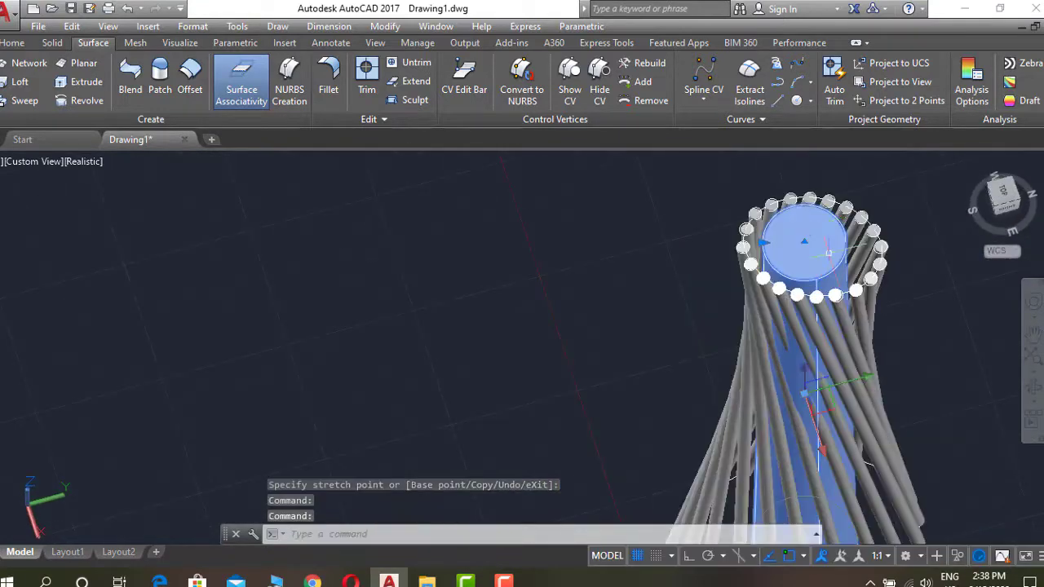
Looking down on the tower, retry the core disc resize and abandon the edit
middle_click_drag(902, 285, 734, 326, "shift")
left_click(700, 308)
left_click(700, 309)
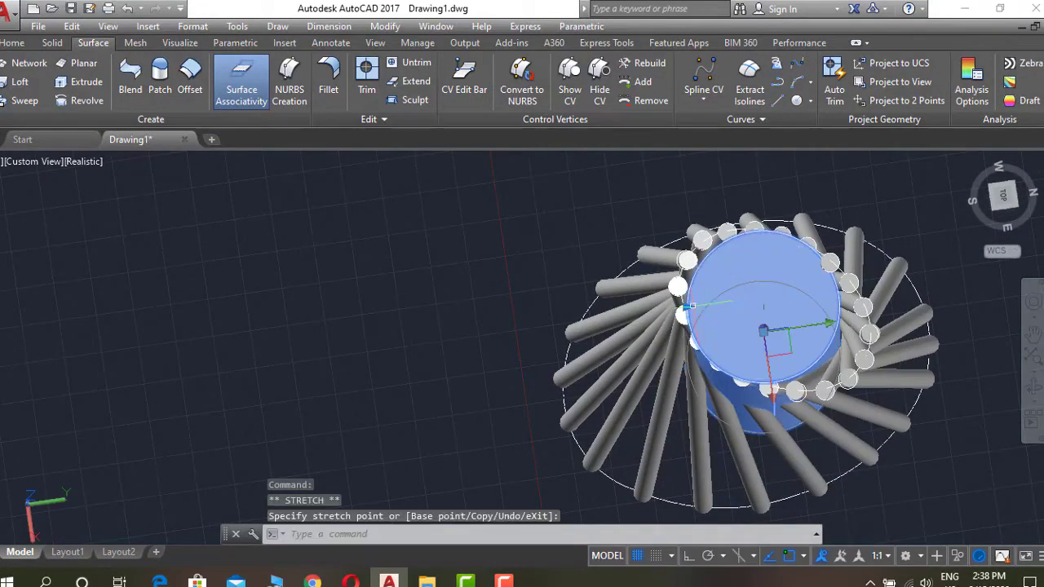
left_click(700, 308)
scroll(652, 285, "up", 4)
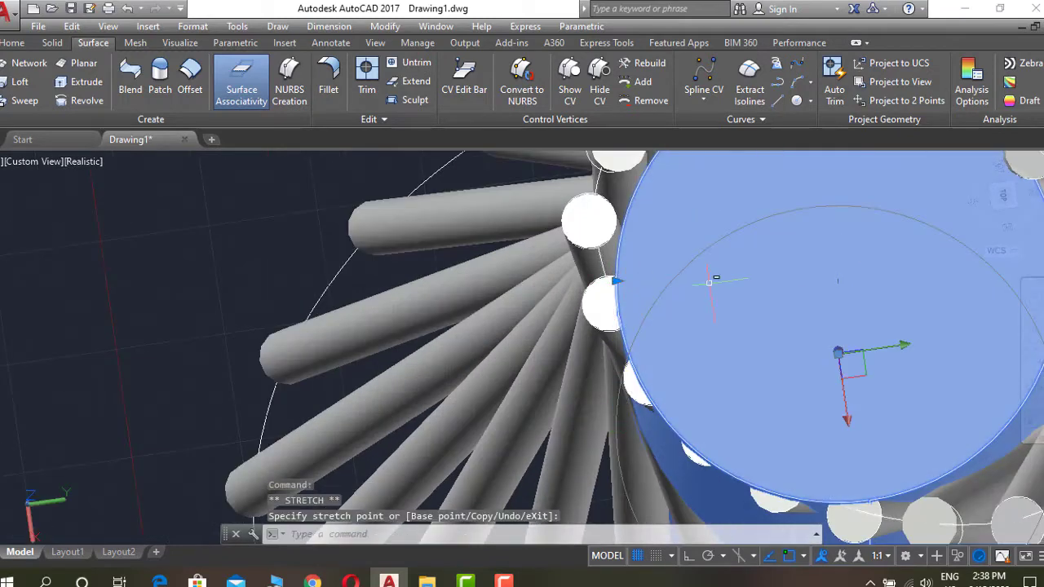
scroll(647, 281, "down", 3)
key("Escape")
scroll(647, 281, "down", 3)
scroll(647, 281, "down", 5)
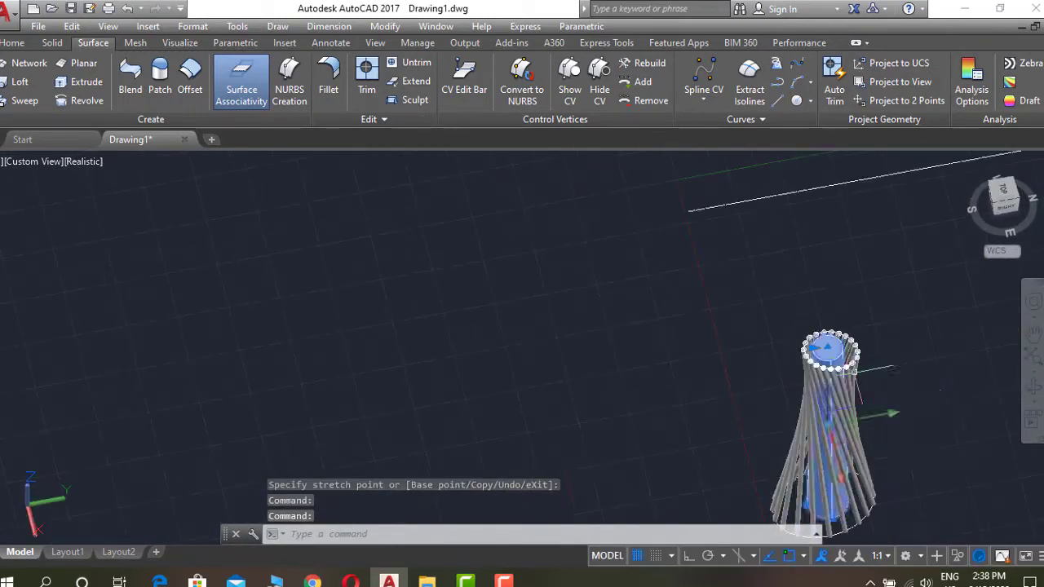
key("Escape")
middle_click_drag(646, 282, 601, 354, "shift")
Switch the viewport visual style to 2D Wireframe
scroll(838, 386, "up", 3)
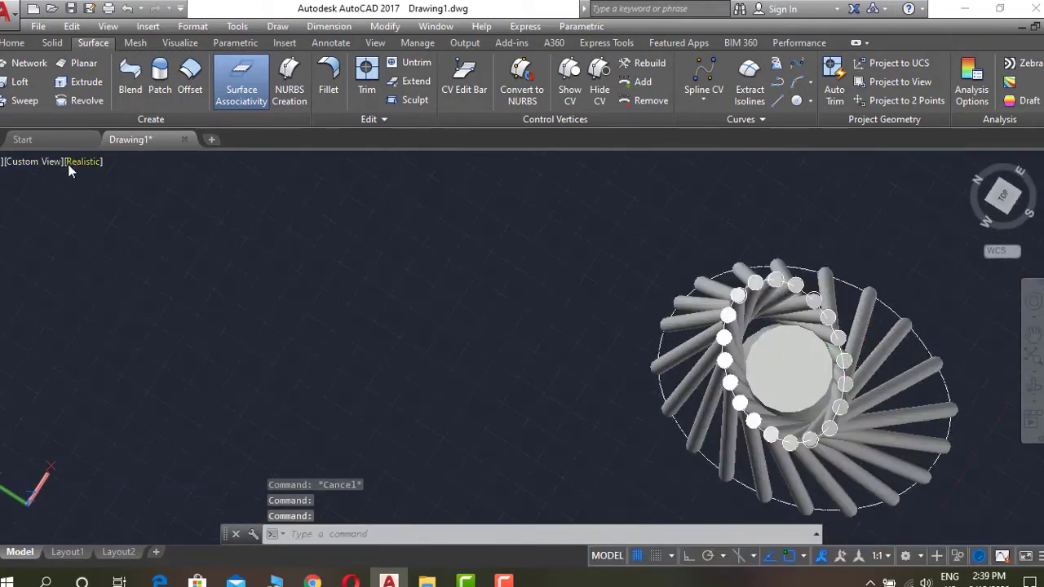
left_click(67, 164)
left_click(101, 189)
scroll(787, 368, "up", 2)
Draw a small circle centred on the tower axis after a failed first attempt
type("c")
key("Return")
left_click(789, 367)
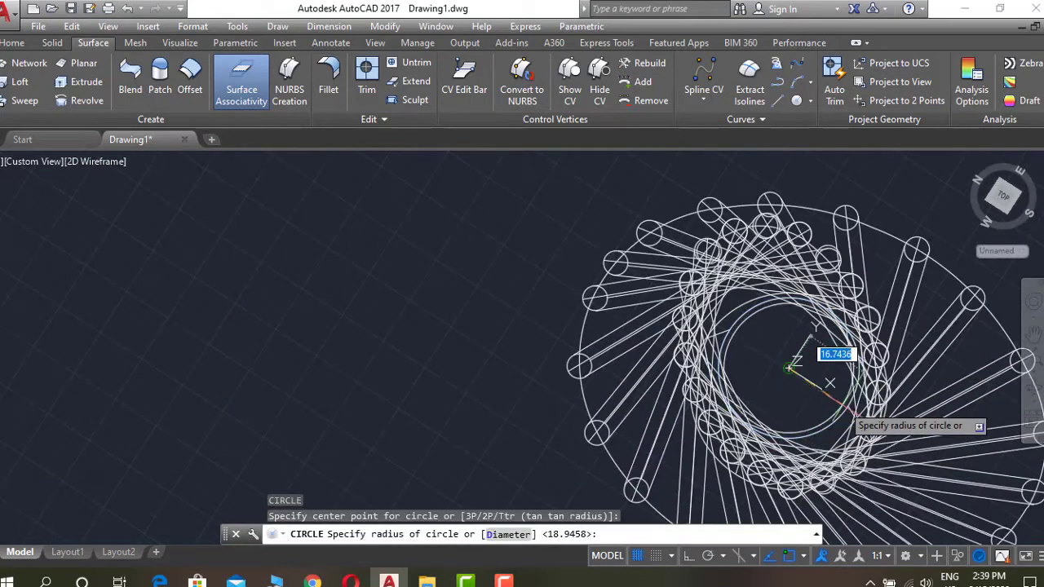
scroll(852, 414, "up", 5)
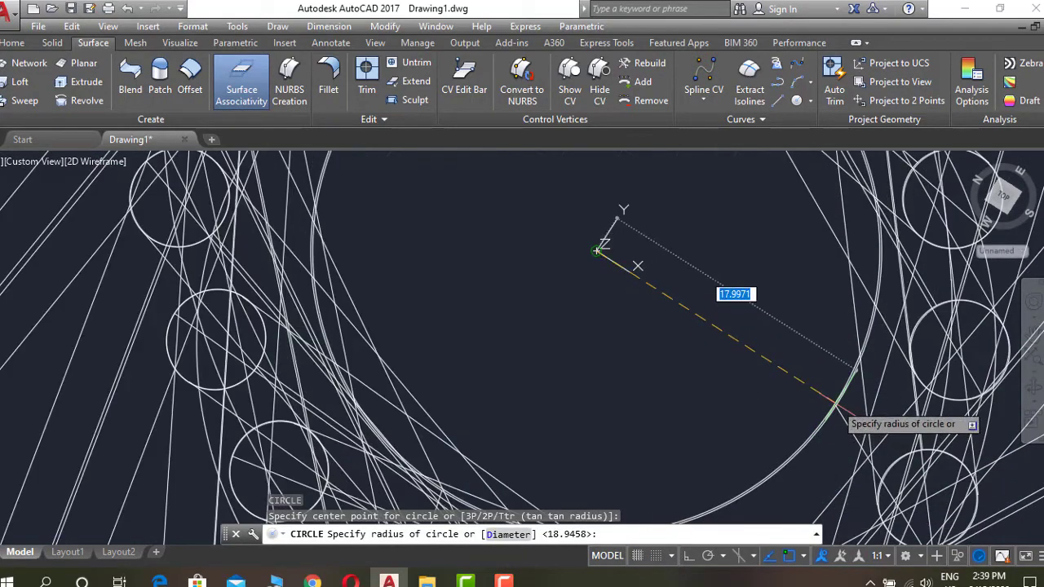
key("Return")
scroll(843, 421, "down", 4)
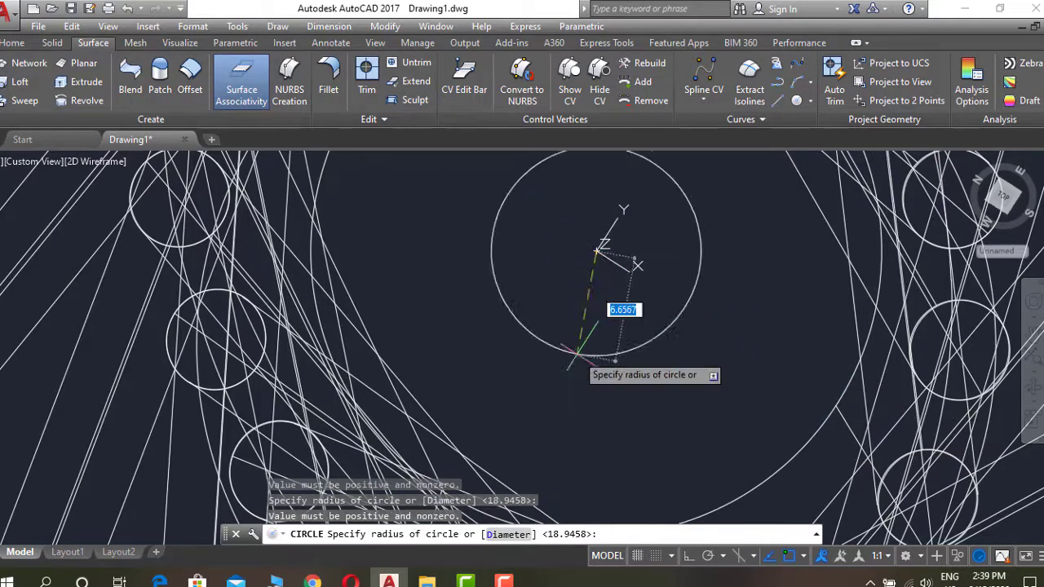
scroll(589, 372, "down", 3)
key("Escape")
left_click(13, 43)
key("Return")
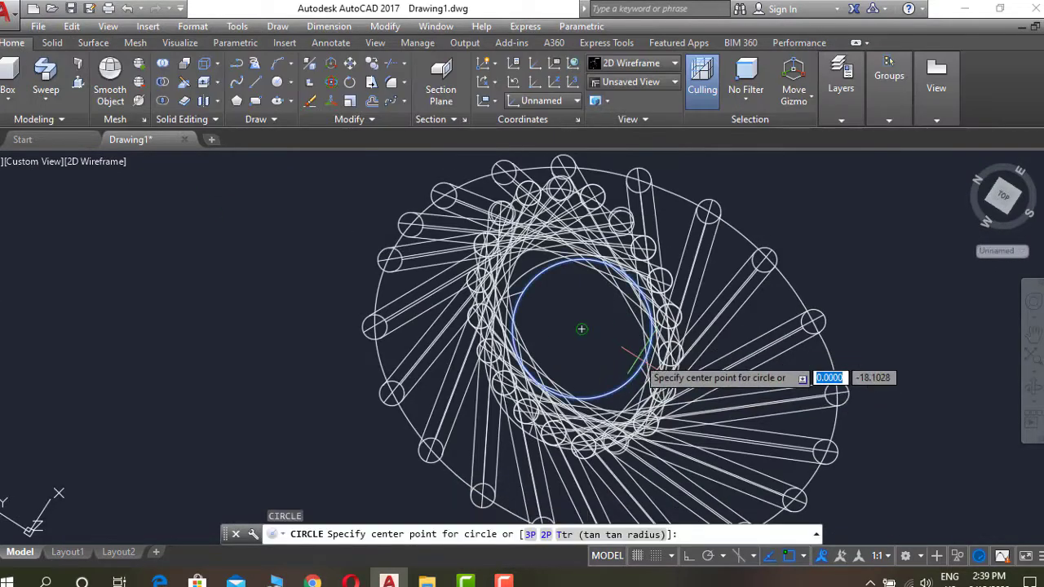
left_click(580, 330)
key("Return")
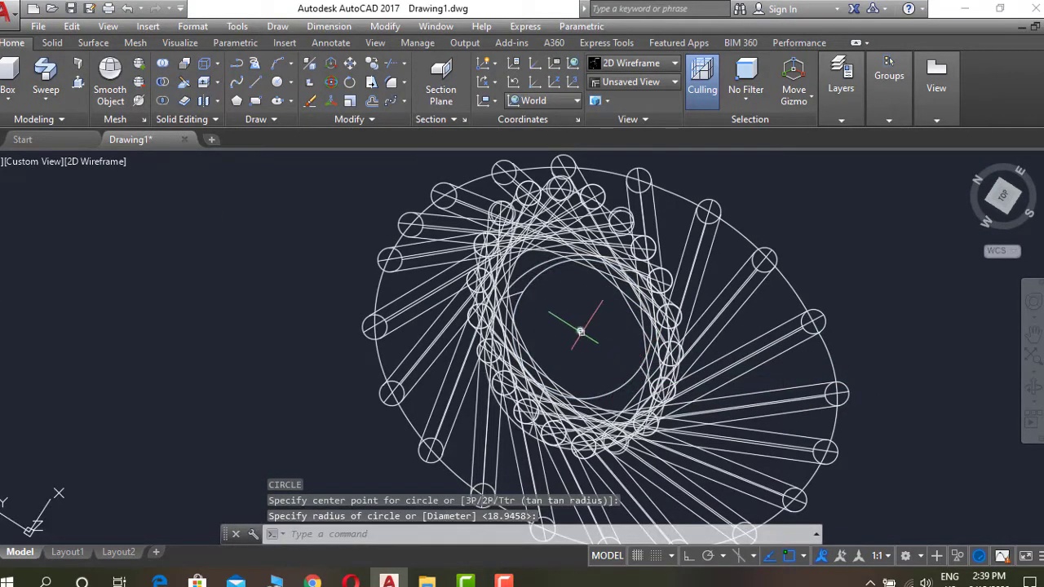
Scale the small circle up so it reaches just inside the struts
type("sc")
key("Return")
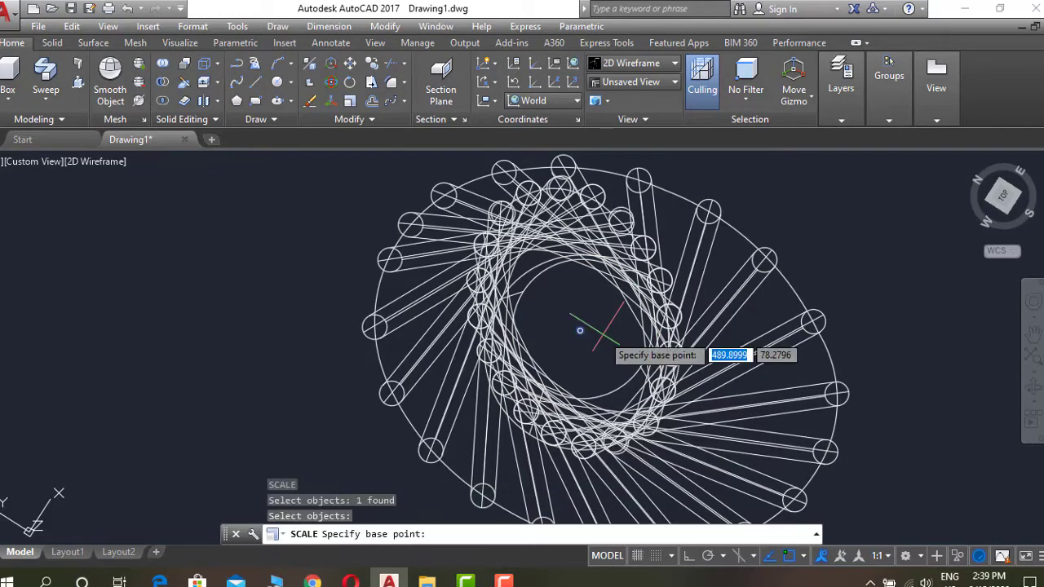
left_click(603, 335)
key("Return")
left_click(584, 327)
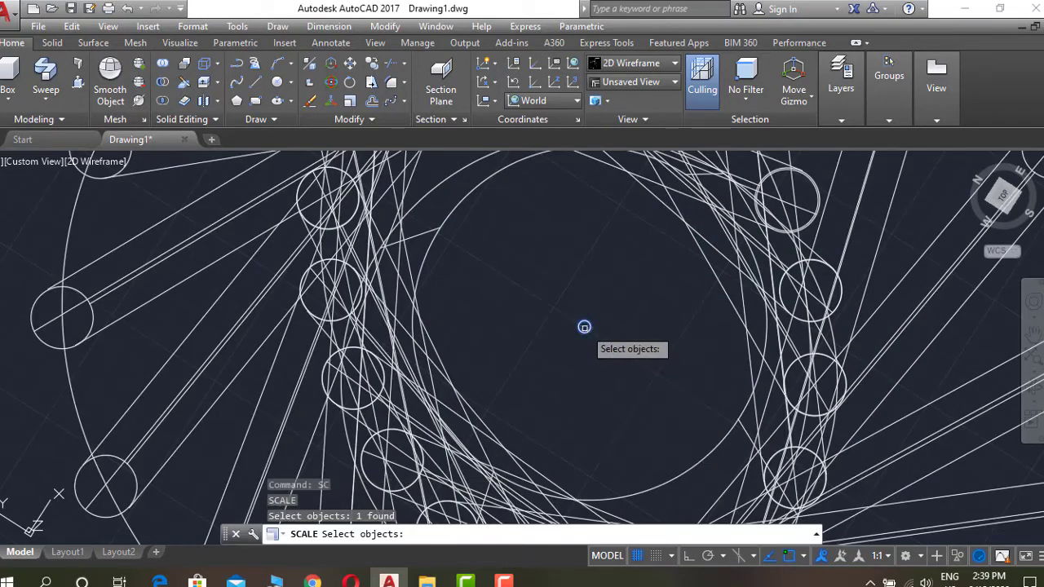
scroll(630, 338, "down", 3)
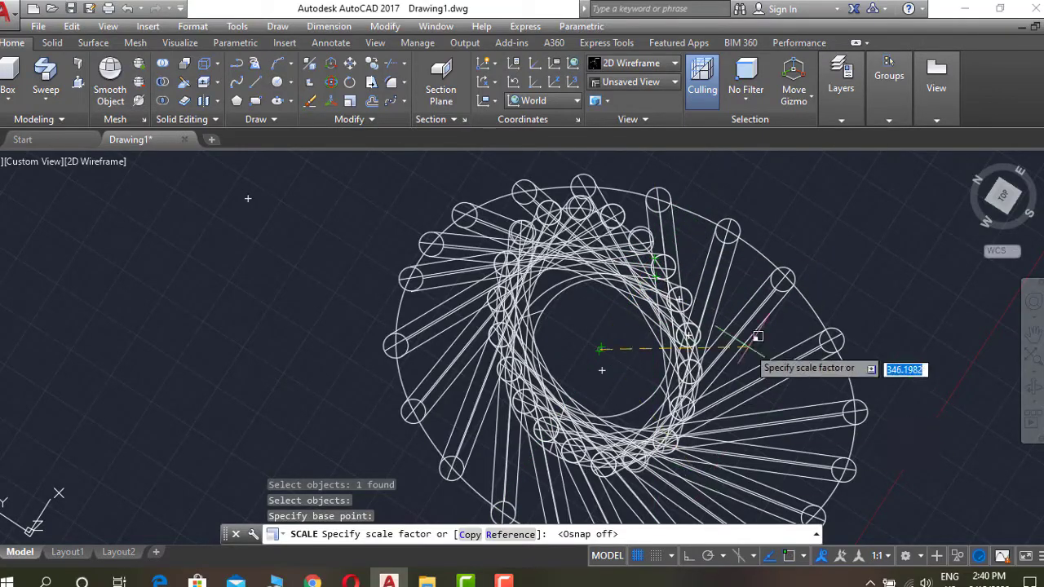
left_click(679, 267)
Orbit to view the new ring from above and grip-adjust it
middle_click_drag(679, 294, 709, 326, "shift")
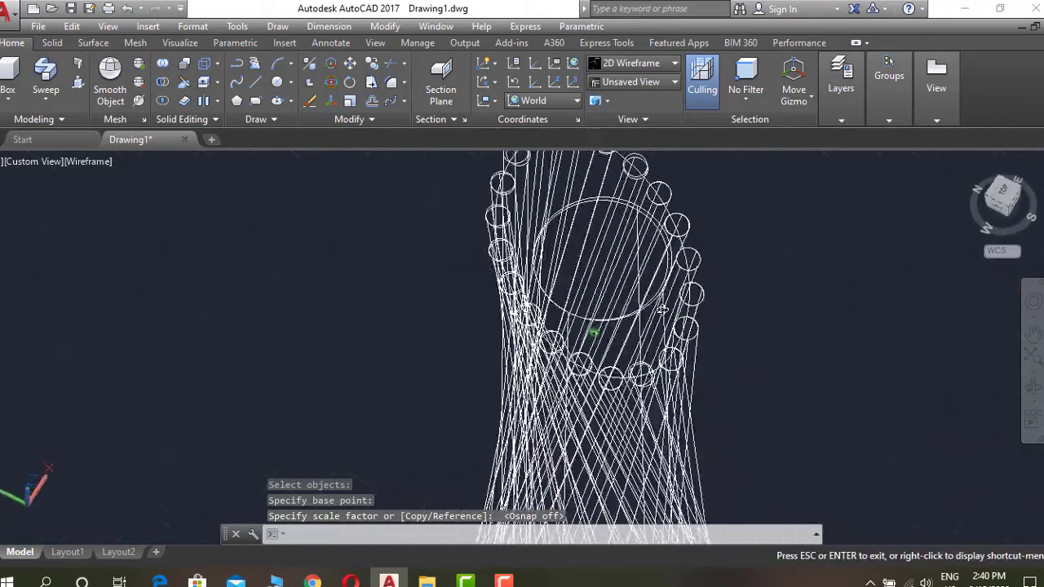
mouse_move(584, 278)
middle_mouse_down("shift")
mouse_move(729, 238)
mouse_move(688, 228)
mouse_move(686, 274)
middle_mouse_up("shift")
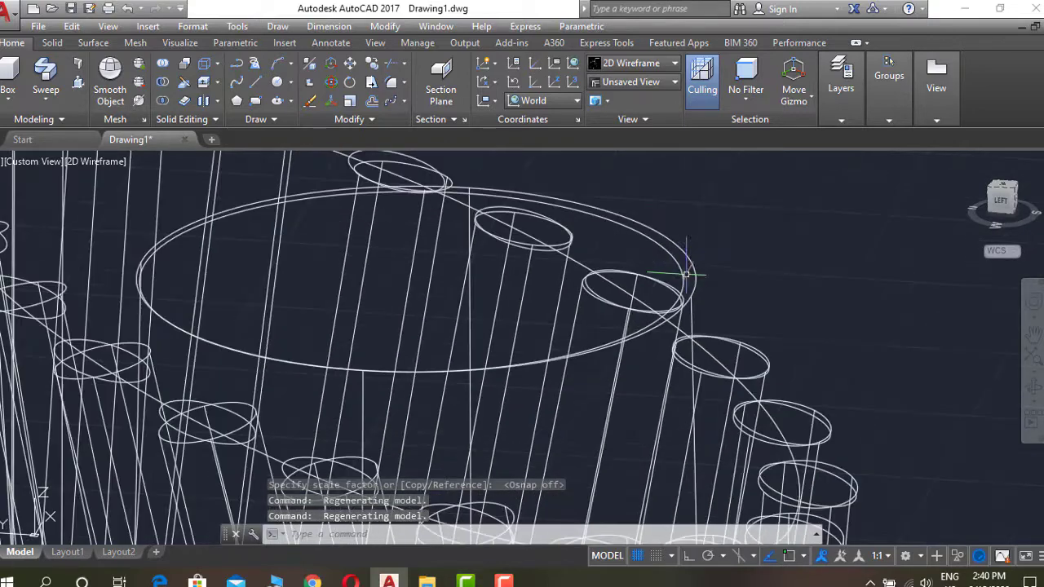
scroll(669, 286, "up", 2)
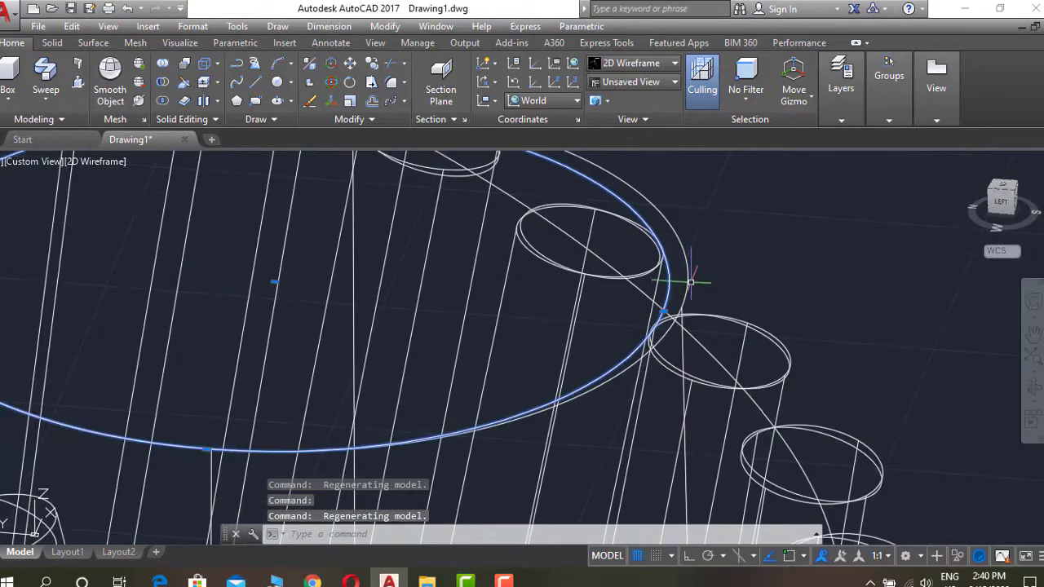
scroll(571, 245, "up", 2)
left_click(350, 196)
scroll(364, 178, "down", 3)
scroll(400, 387, "up", 3)
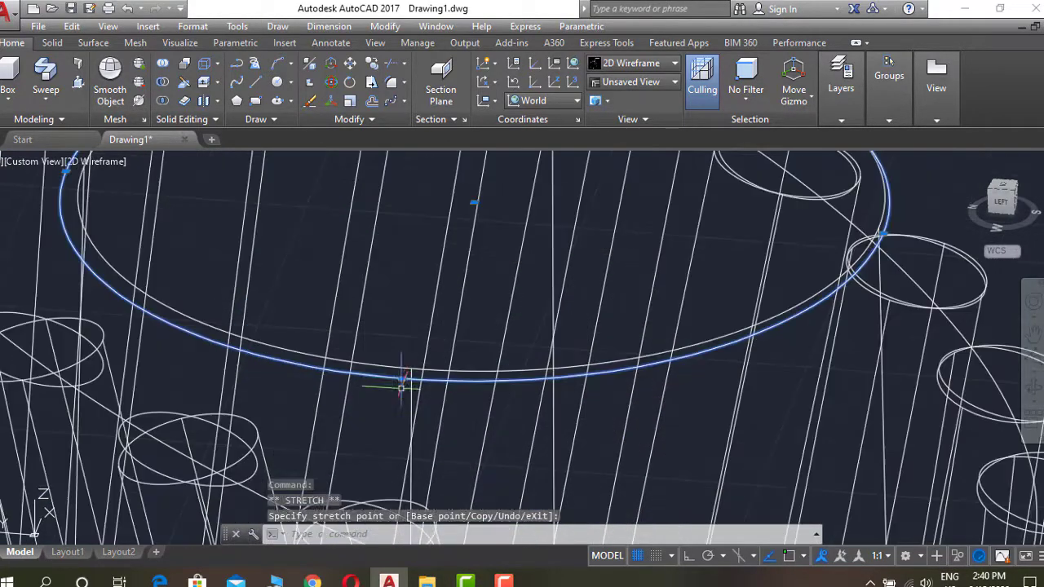
scroll(489, 301, "down", 3)
mouse_move(496, 299)
middle_mouse_down("shift")
mouse_move(769, 284)
mouse_move(828, 205)
middle_mouse_up("shift")
key("Escape")
Try moving the ring and measuring with DIST, cancelling both
type("m")
key("Return")
left_click(896, 314)
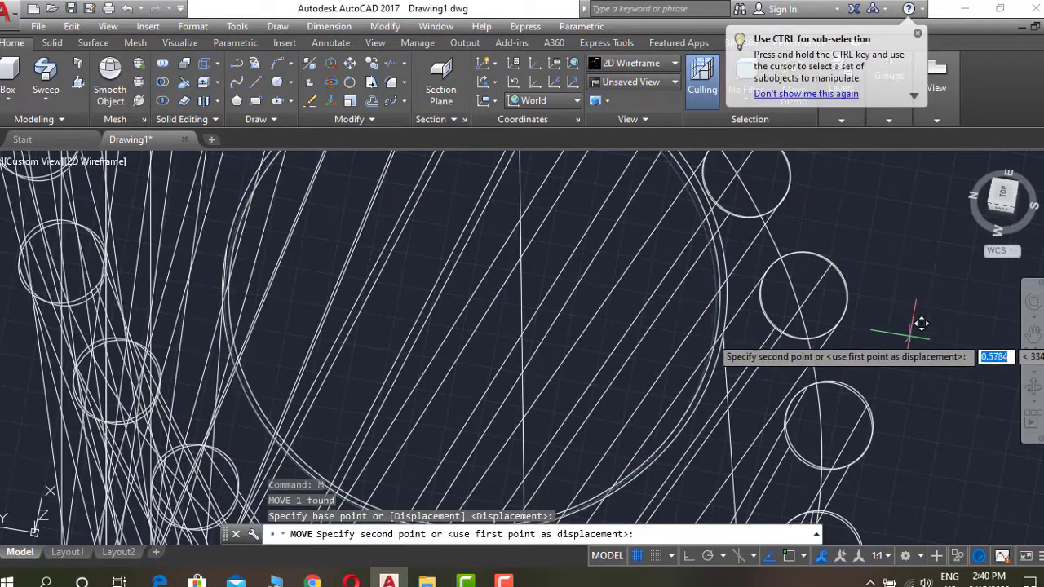
key("Escape")
scroll(871, 322, "down", 3)
scroll(839, 302, "up", 3)
type("dist")
key("Return")
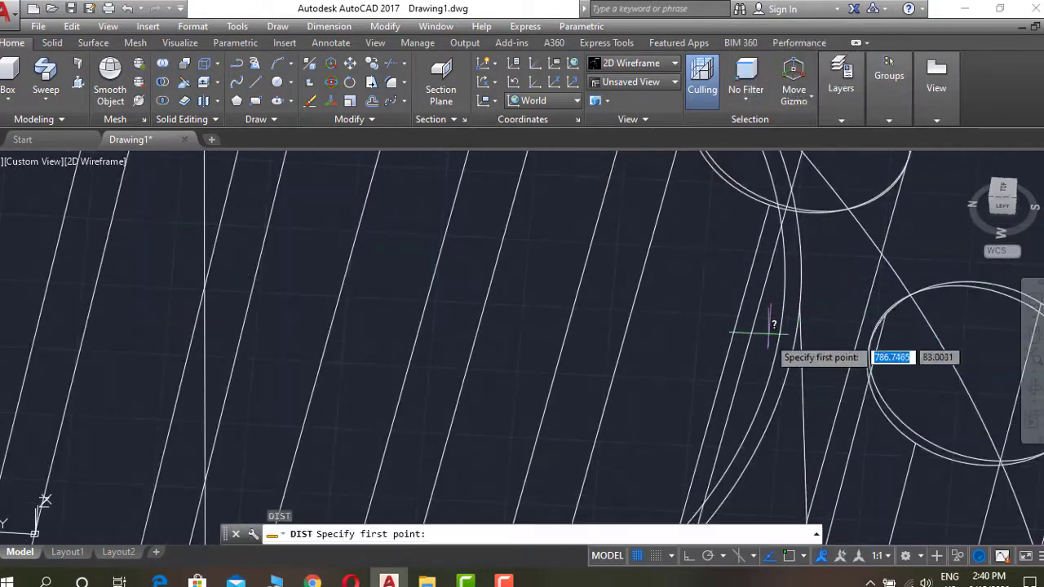
key("Escape")
scroll(871, 252, "down", 3)
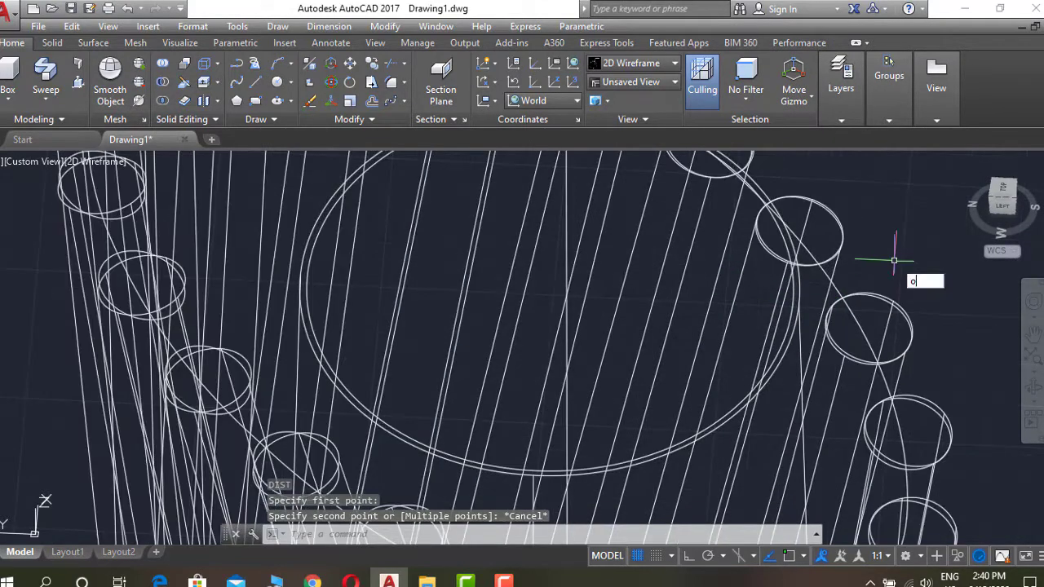
Offset the ring by 0.4, selecting it as the source
type("o")
key("Return")
type(".4")
left_click(796, 287)
Place the 0.4 offset ring outward, then try extruding both rings and cancel
left_click(962, 274)
key("Escape")
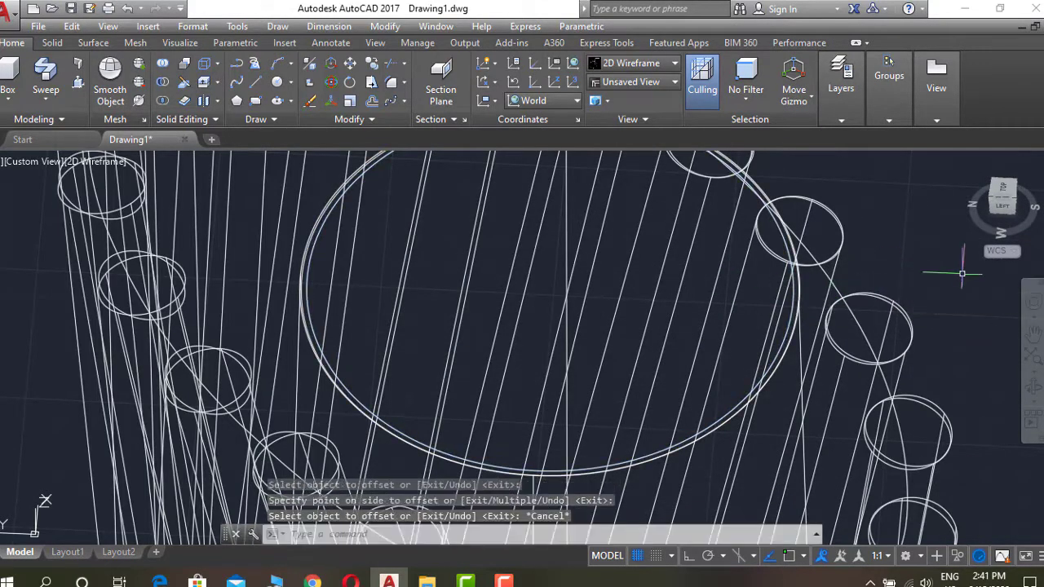
type("t")
key("Return")
left_click(792, 322)
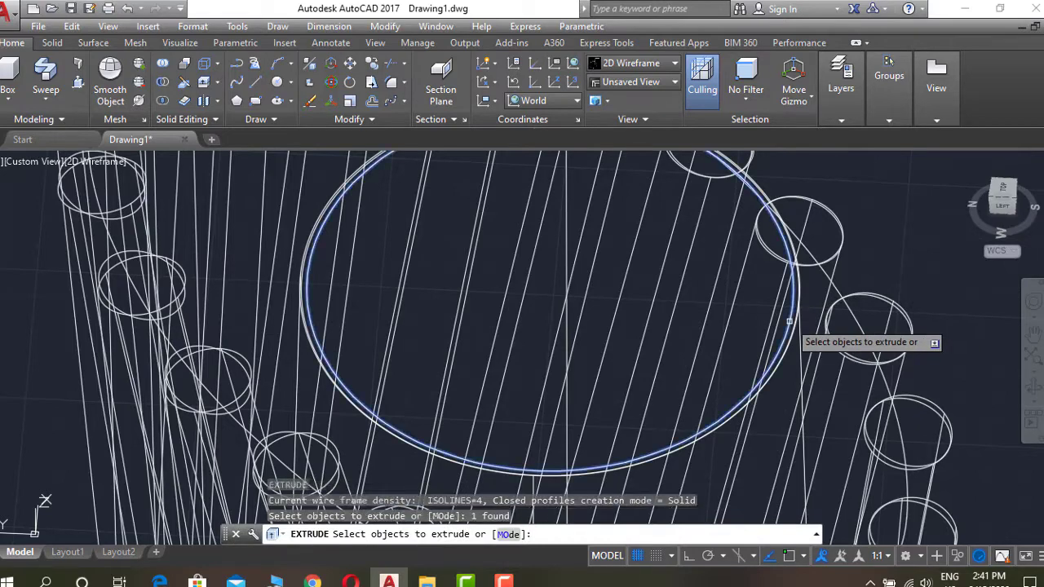
left_click(795, 326)
key("Return")
scroll(901, 289, "down", 4)
key("Escape")
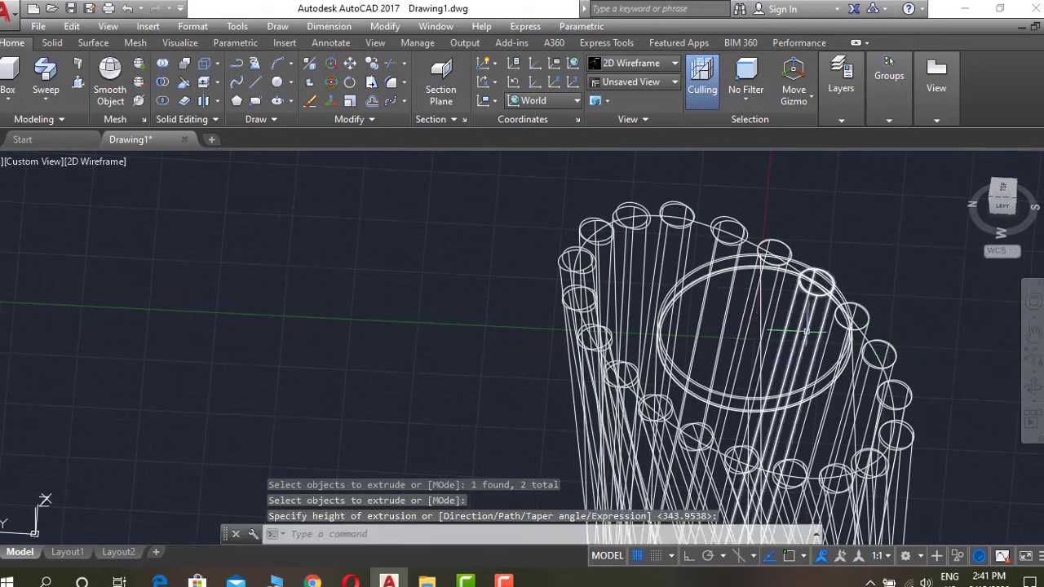
Subtract the inner cylinder from the outer core cylinder to hollow the core
left_click(163, 82)
left_click(856, 338)
key("Return")
left_click(901, 319)
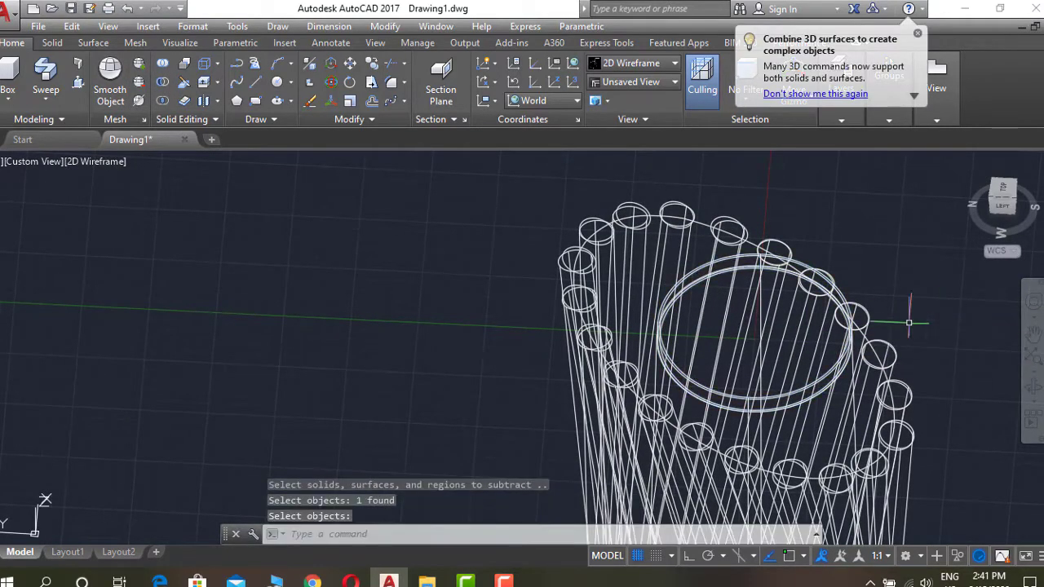
Show the tower in Realistic shading and orbit to look down on its top
left_click(95, 162)
left_click(150, 252)
middle_click_drag(736, 345, 764, 398, "shift")
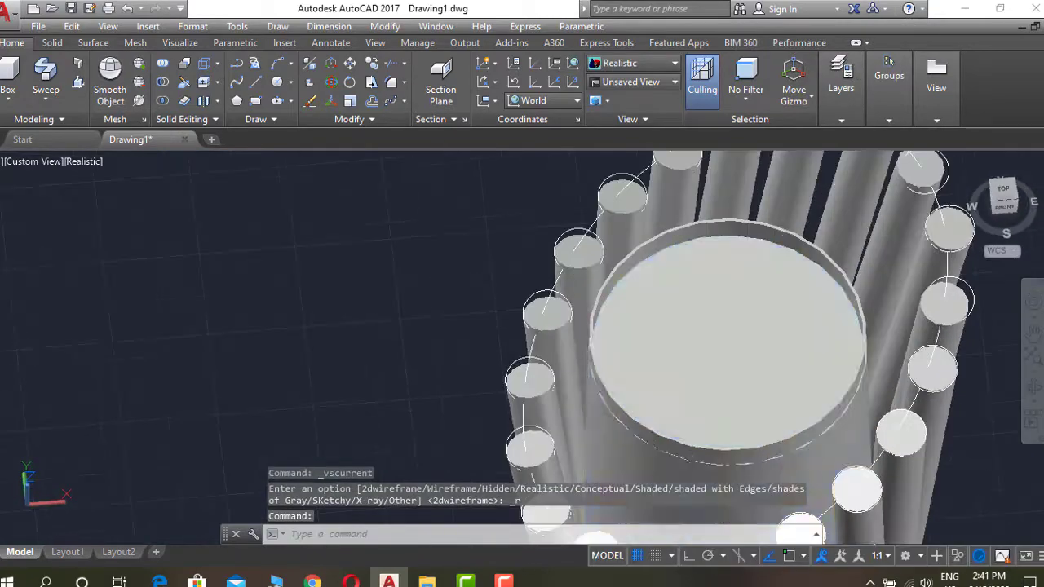
Back in 2D Wireframe, start a circle in the core and offset the large circle inward twice
left_click(86, 162)
left_click(114, 196)
type("c")
key("Return")
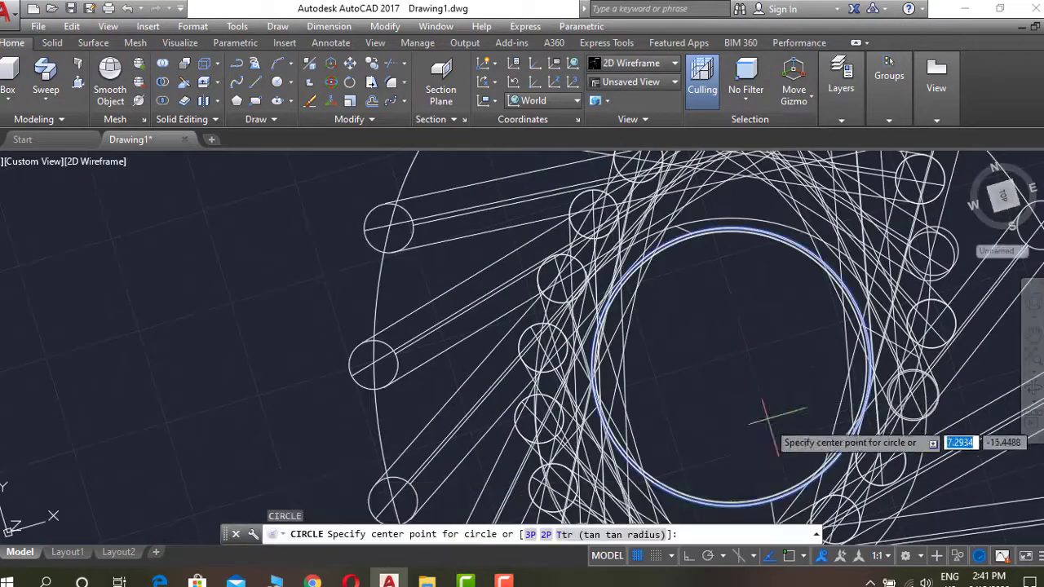
left_click(736, 351)
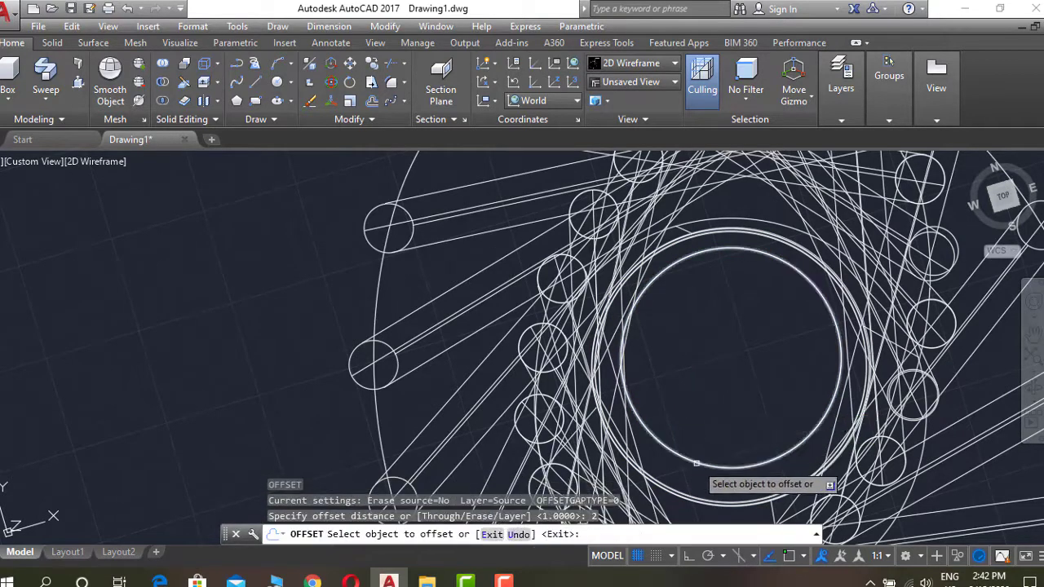
left_click(697, 463)
left_click(705, 411)
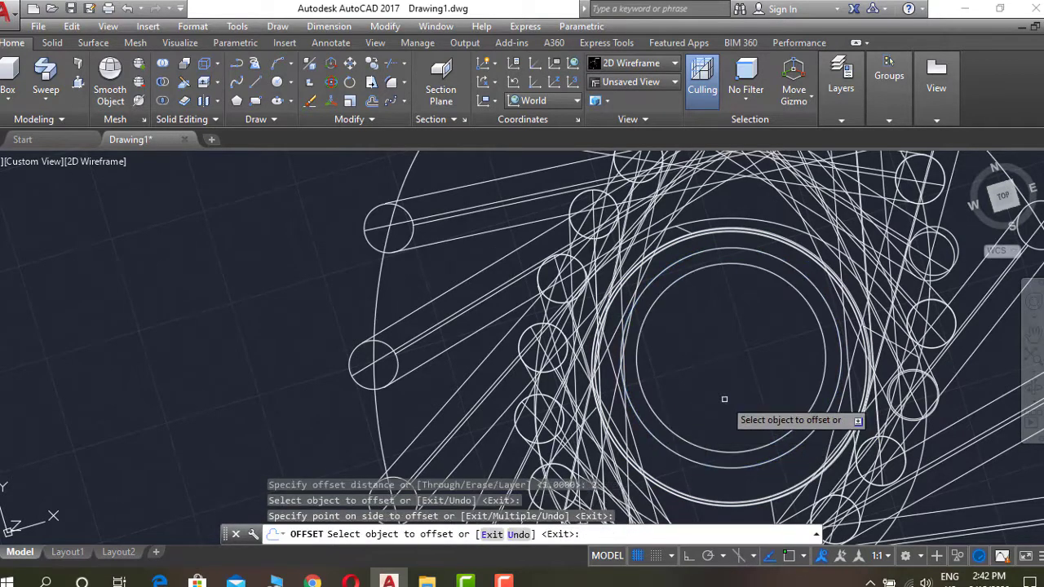
left_click(706, 443)
left_click(709, 428)
Offset circles inward by 0.5 and then by 2
key("Return")
key("Return")
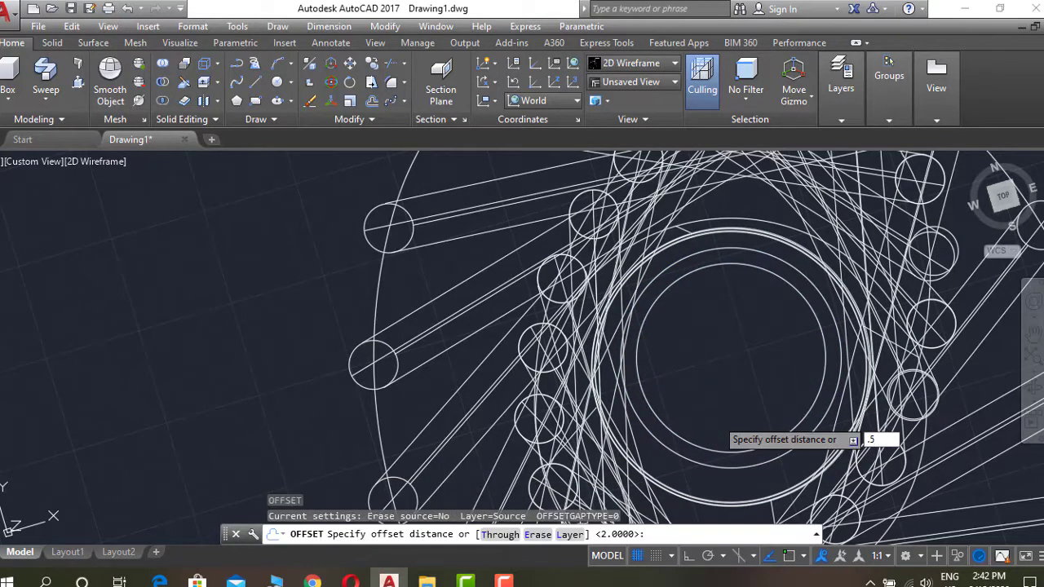
type(".5")
key("Return")
left_click(706, 446)
left_click(708, 424)
key("Return")
key("Return")
type("2")
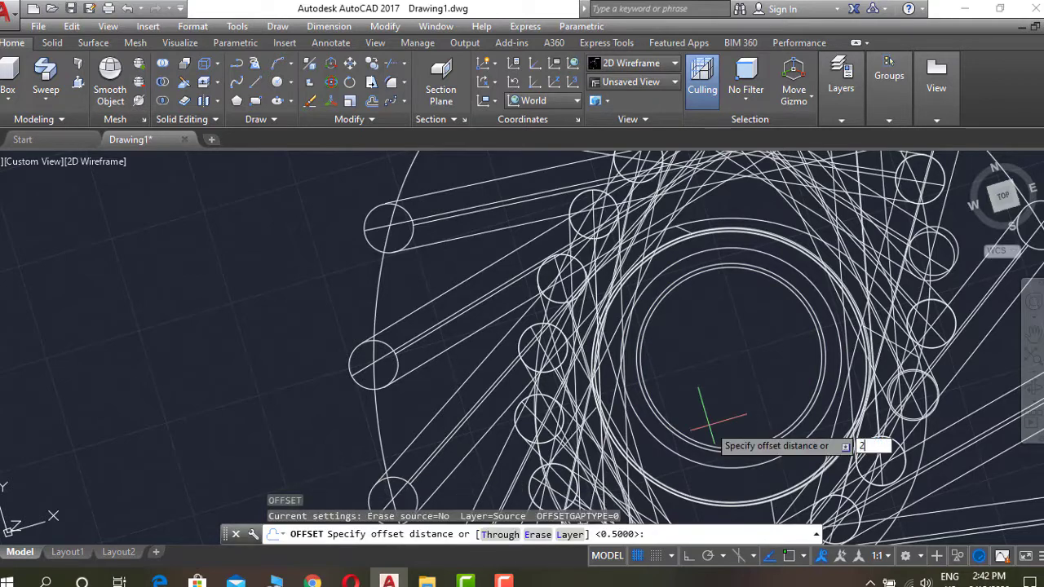
key("Return")
left_click(707, 441)
left_click(716, 364)
Continue offsetting inward at 2 and 3 units, adding smaller circles down to the centre
key("Return")
key("Return")
key("Return")
left_click(706, 426)
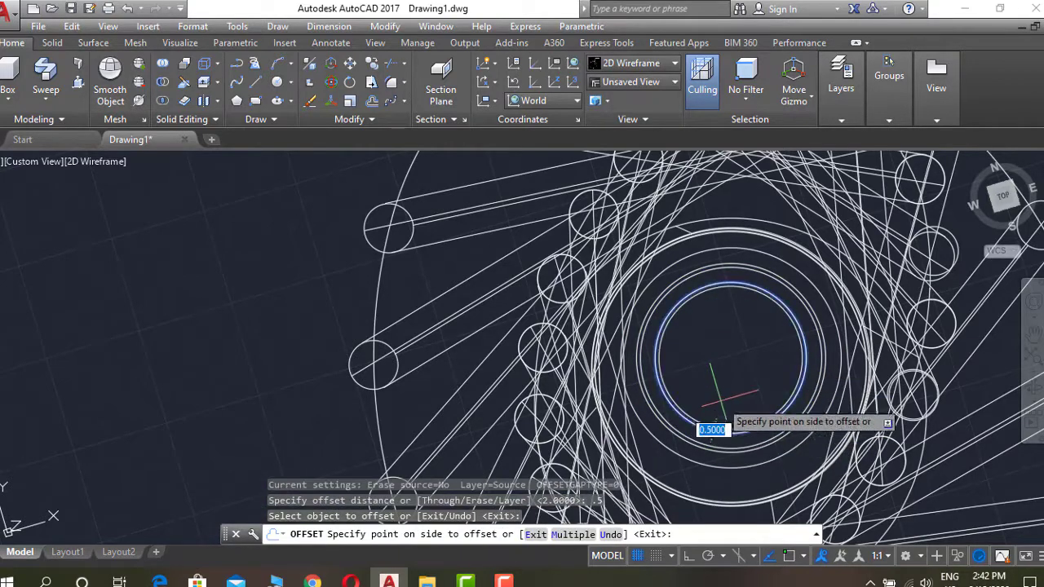
left_click(710, 372)
key("Return")
key("Return")
type("2")
key("Return")
left_click(708, 426)
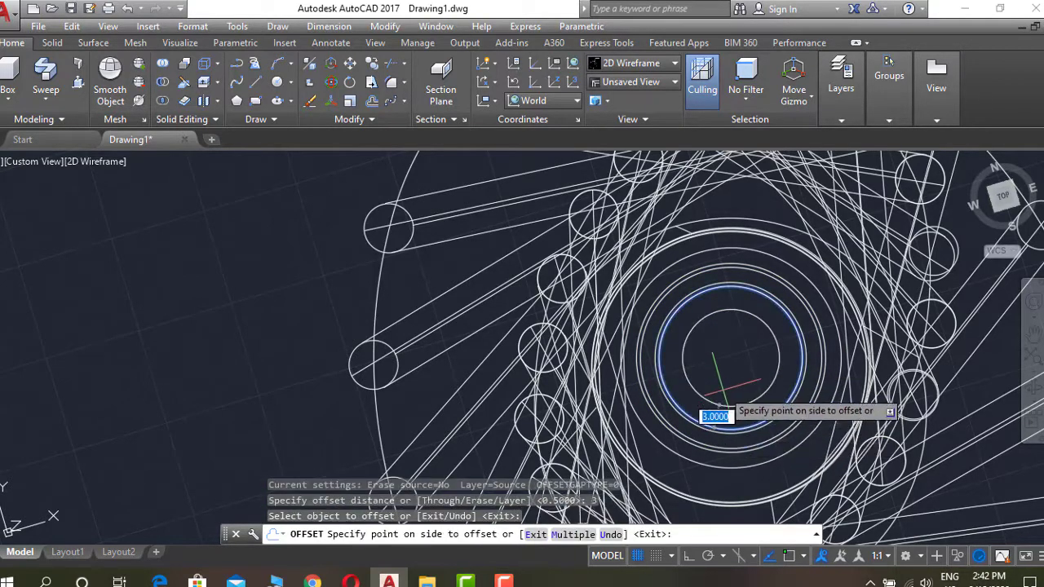
left_click(730, 395)
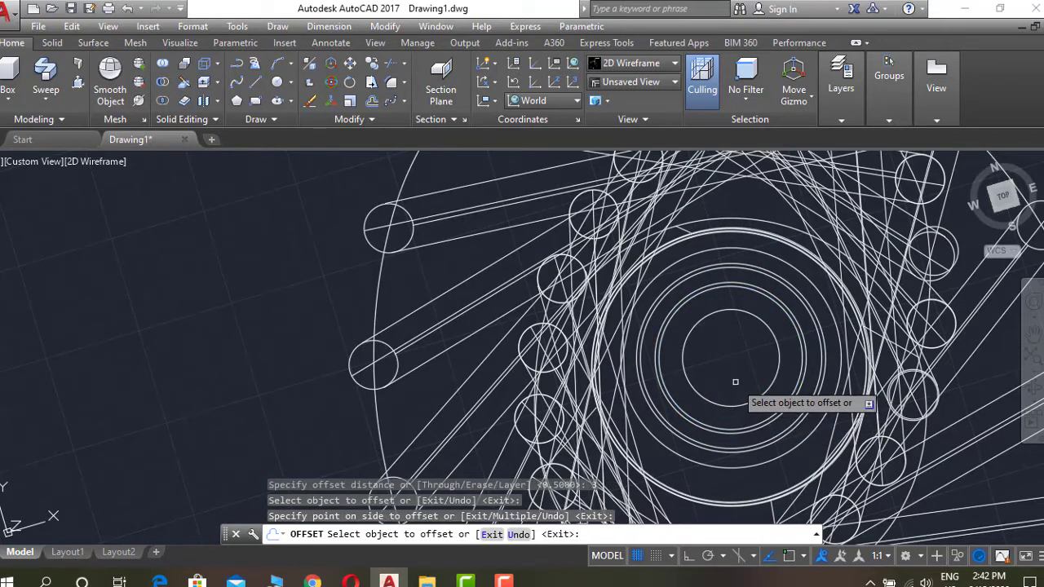
type("d")
left_click(710, 391)
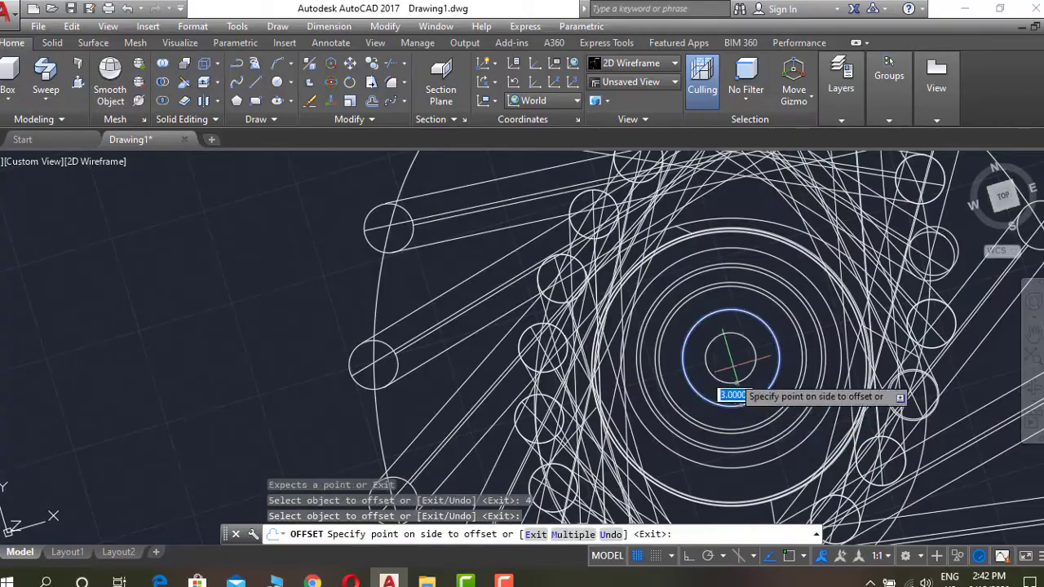
left_click(728, 367)
key("Return")
key("Return")
key("Return")
left_click(740, 422)
left_click(744, 417)
Orbit to a tilted view and loft between the first two cross-section circles
mouse_move(744, 416)
middle_mouse_down("shift")
mouse_move(917, 342)
mouse_move(933, 349)
middle_mouse_up("shift")
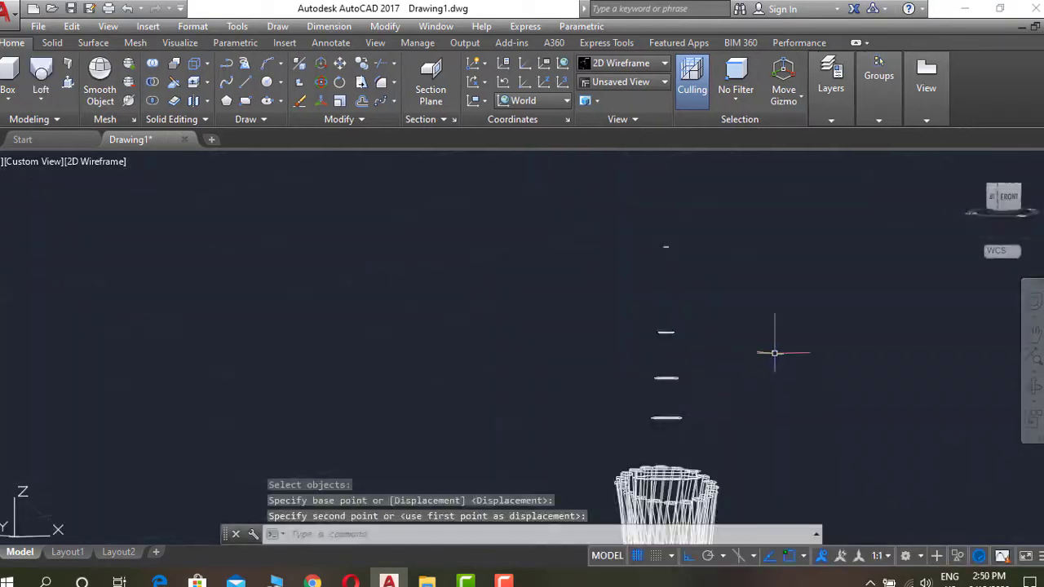
left_click(41, 73)
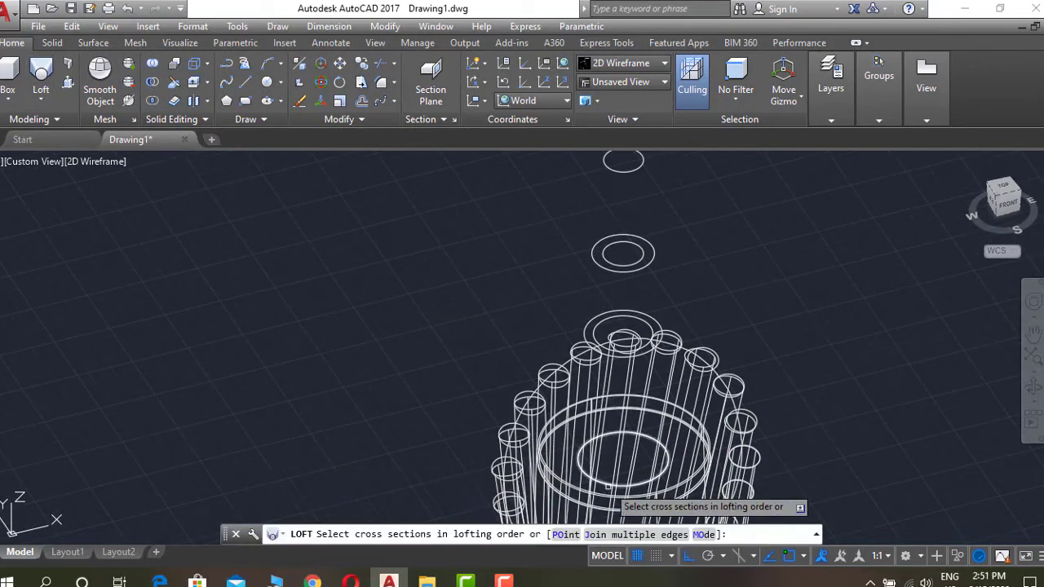
left_click(644, 375)
left_click(662, 334)
key("Return")
key("Return")
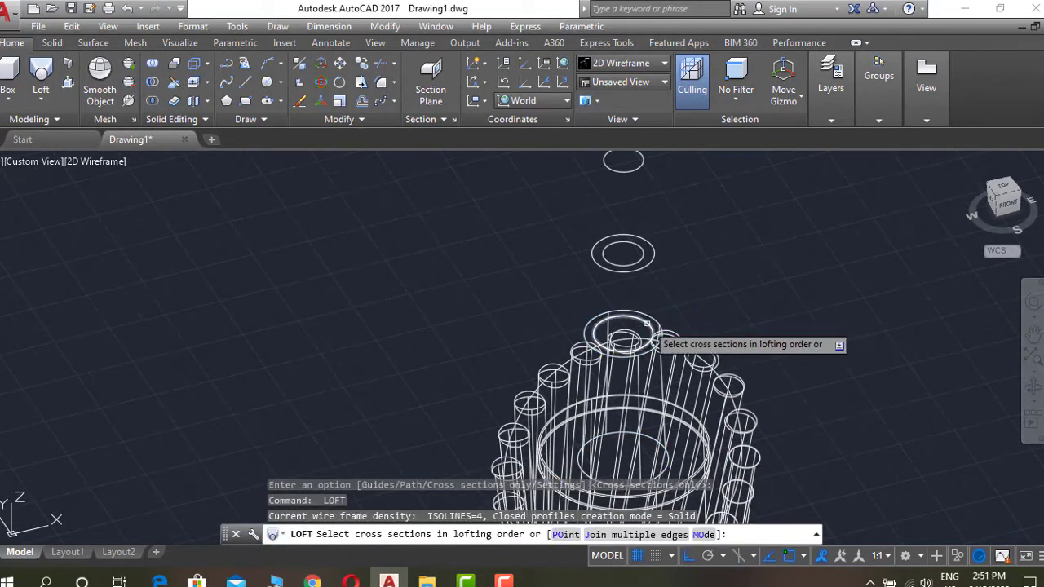
Loft the tower-top ring, middle circle and topmost circle into the spire, then view the whole tower
left_click(637, 248)
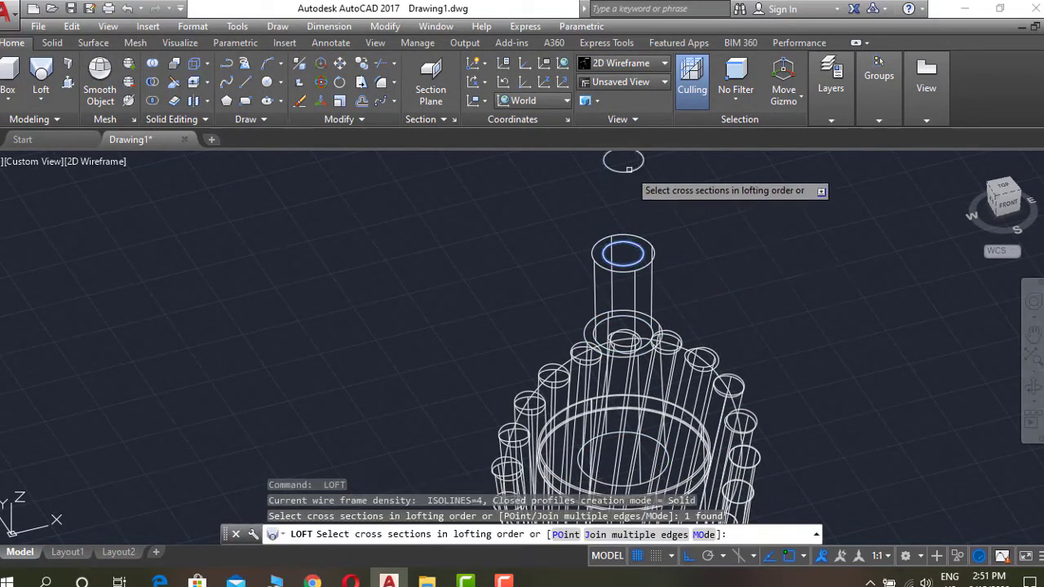
left_click(623, 160)
left_click(559, 226)
left_click(649, 253)
key("Return")
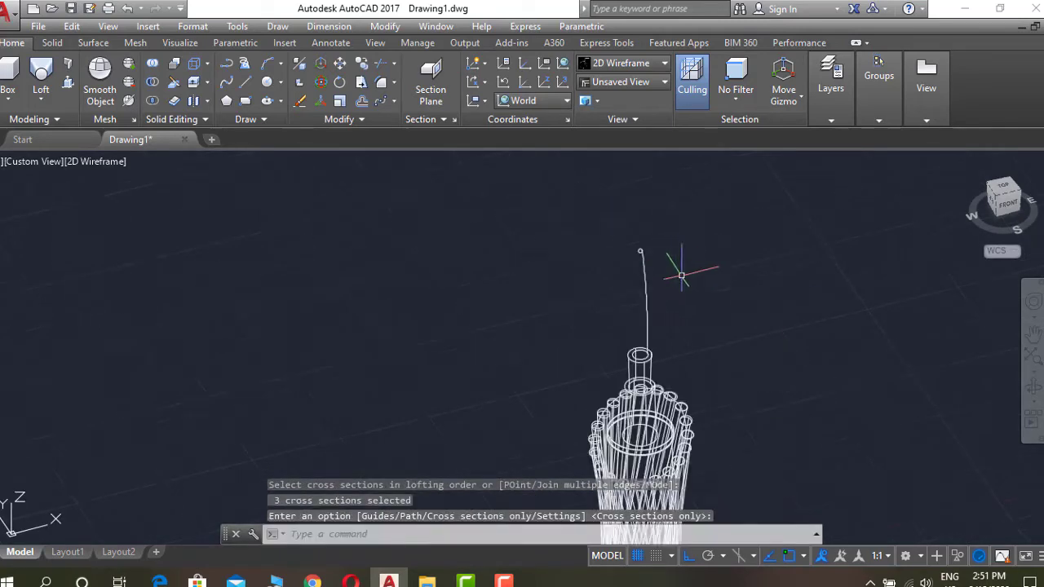
middle_click_drag(676, 268, 734, 345, "shift")
left_click(95, 161)
Switch the tower to Realistic shading and orbit to view it from behind
left_click(183, 253)
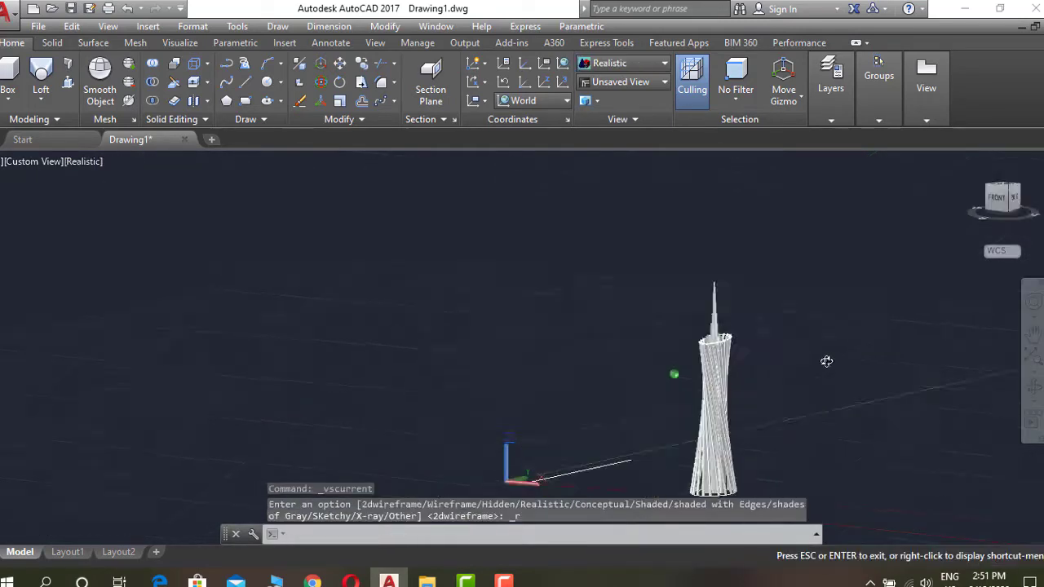
mouse_move(826, 361)
middle_mouse_down("shift")
mouse_move(741, 399)
mouse_move(570, 378)
middle_mouse_up("shift")
scroll(570, 377, "up", 3)
scroll(723, 344, "down", 2)
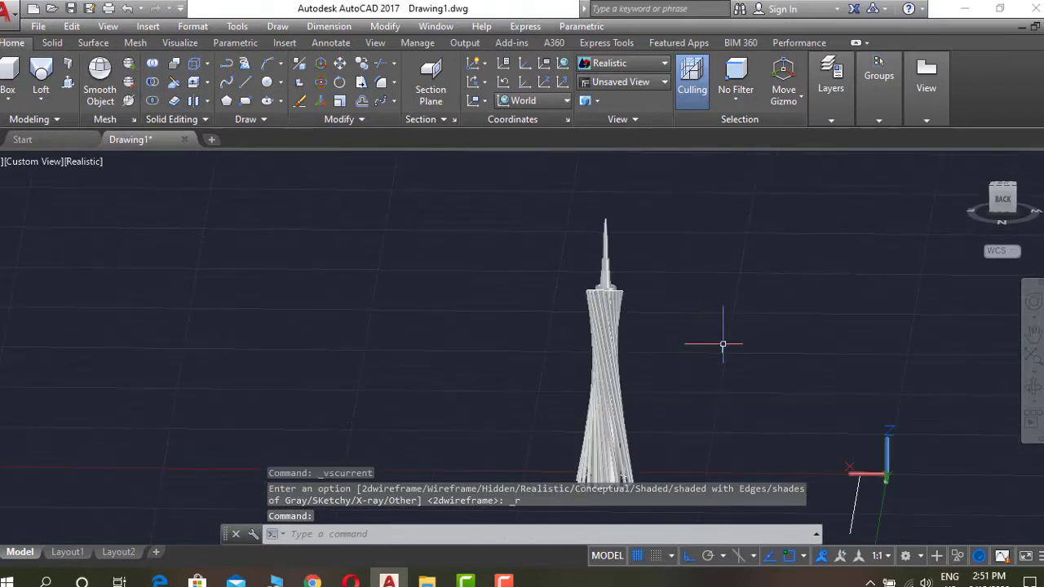
scroll(723, 344, "up", 1)
scroll(742, 359, "down", 2)
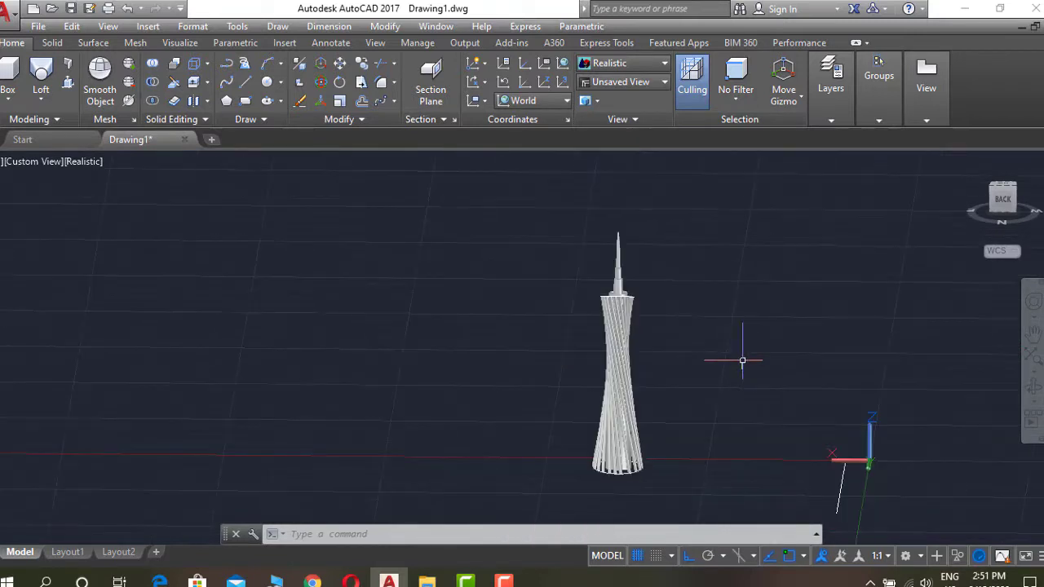
Turn sunlight on, set exposure to 9 and enable the Sharp Highlights lighting environment
left_click(173, 46)
left_click(628, 73)
left_click(513, 279)
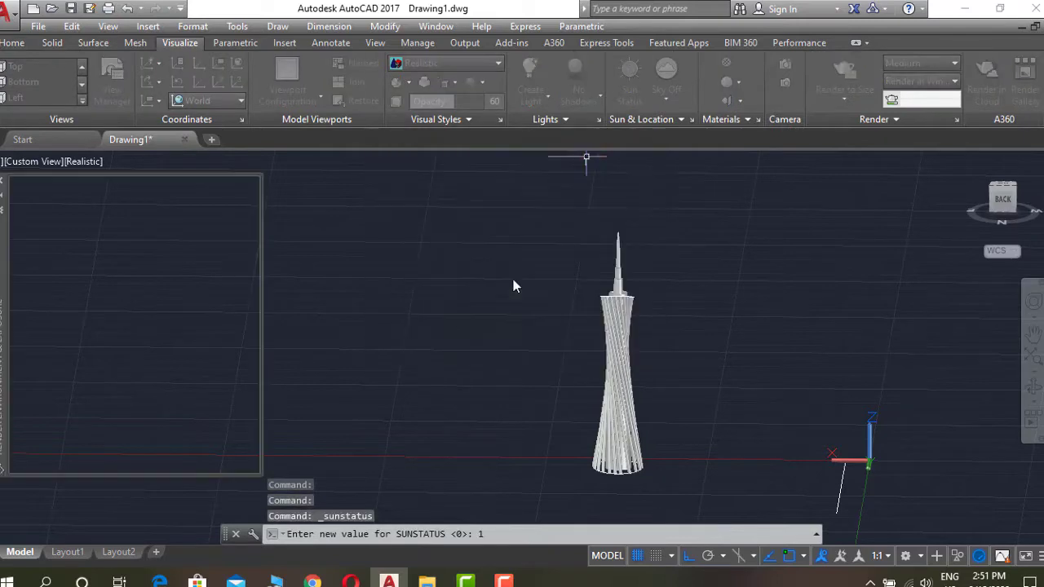
left_click_drag(166, 337, 141, 336)
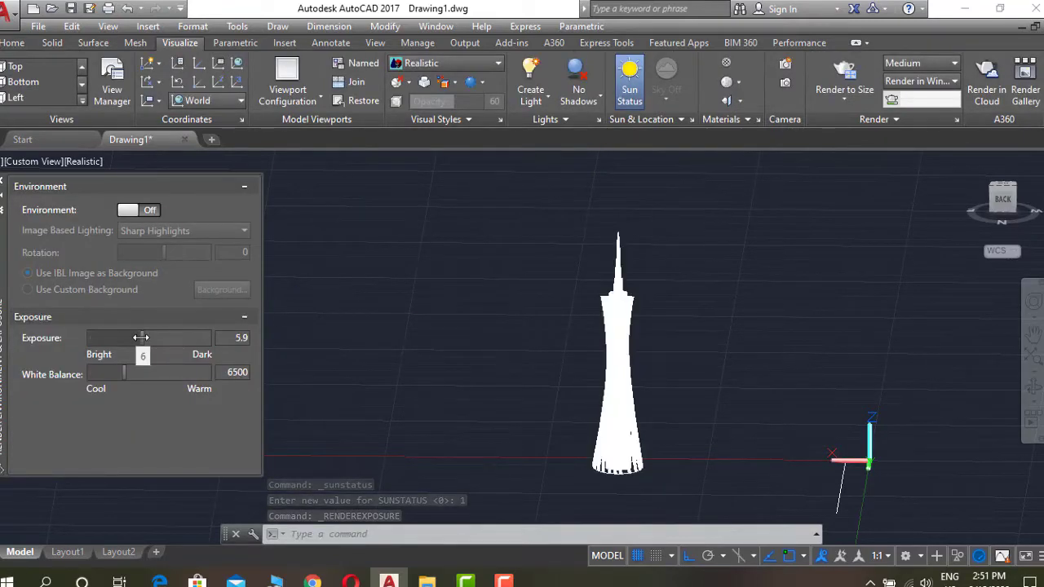
left_click(150, 211)
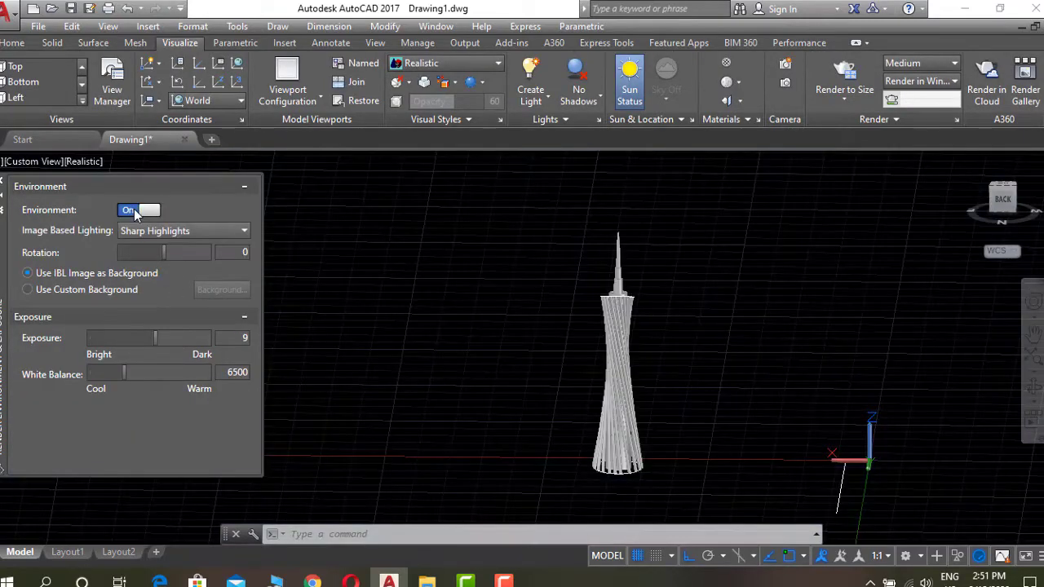
left_click(4, 182)
middle_click_drag(745, 240, 894, 365, "shift")
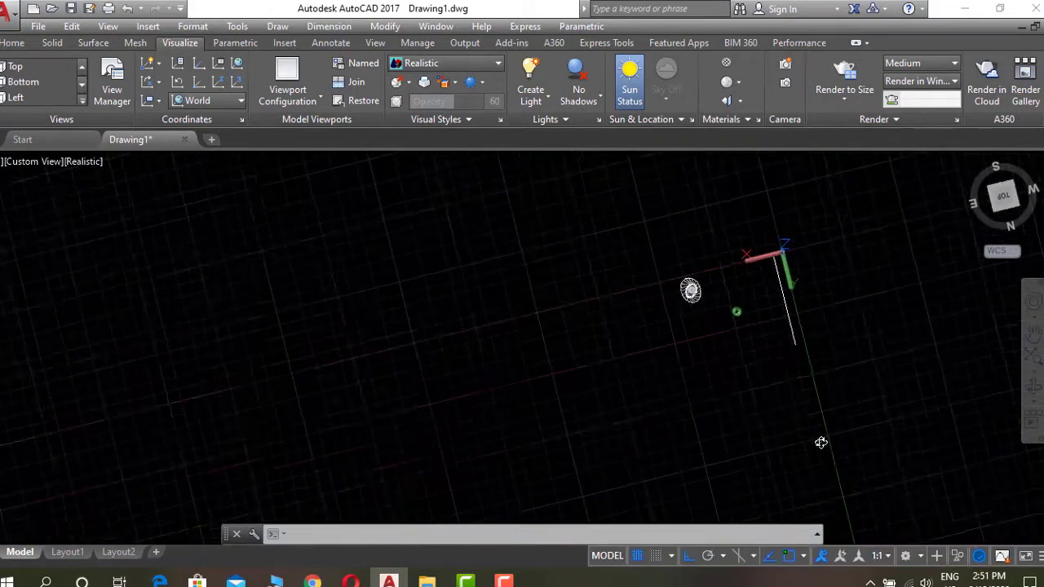
Draw a PLANESURF ground plane from two opposite corners on the grid beneath the tower
left_click(52, 42)
left_click(93, 43)
left_click(78, 63)
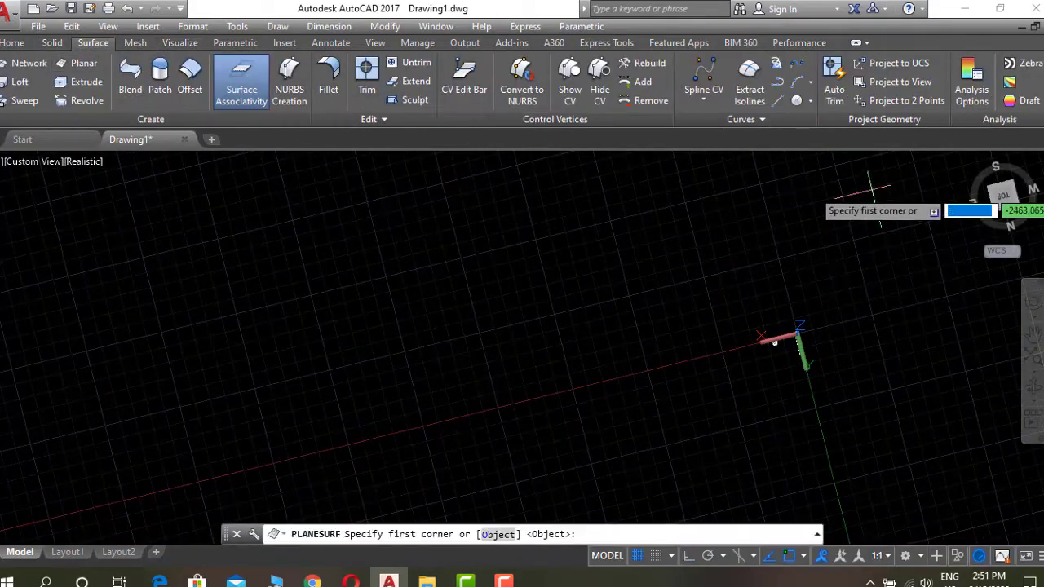
middle_click_drag(815, 200, 677, 326)
left_click(636, 469)
scroll(498, 420, "down", 2)
scroll(441, 420, "up", 2)
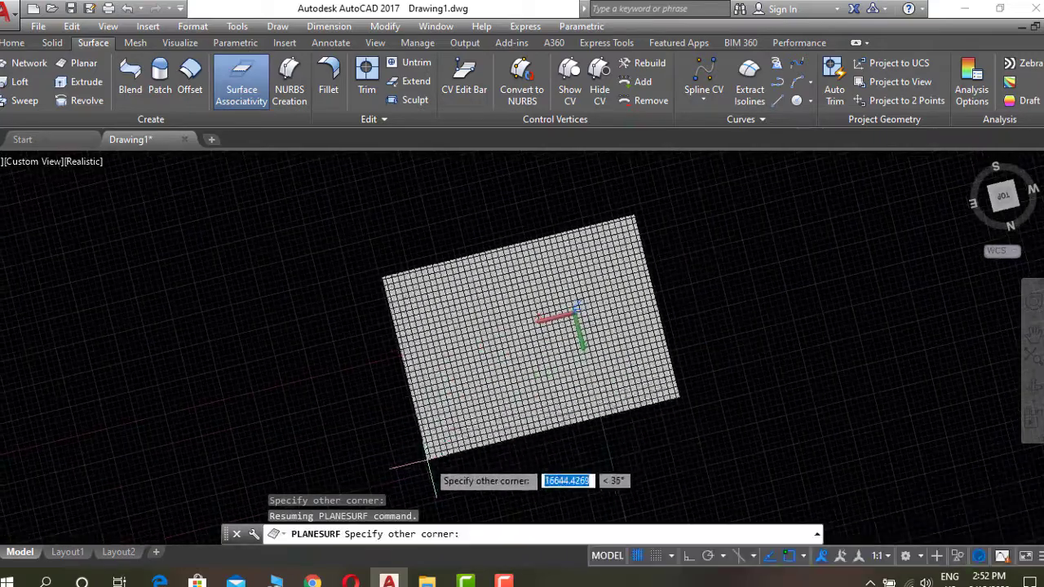
left_click(583, 351)
mouse_move(583, 351)
middle_mouse_down("shift")
mouse_move(598, 309)
mouse_move(473, 294)
mouse_move(366, 303)
middle_mouse_up("shift")
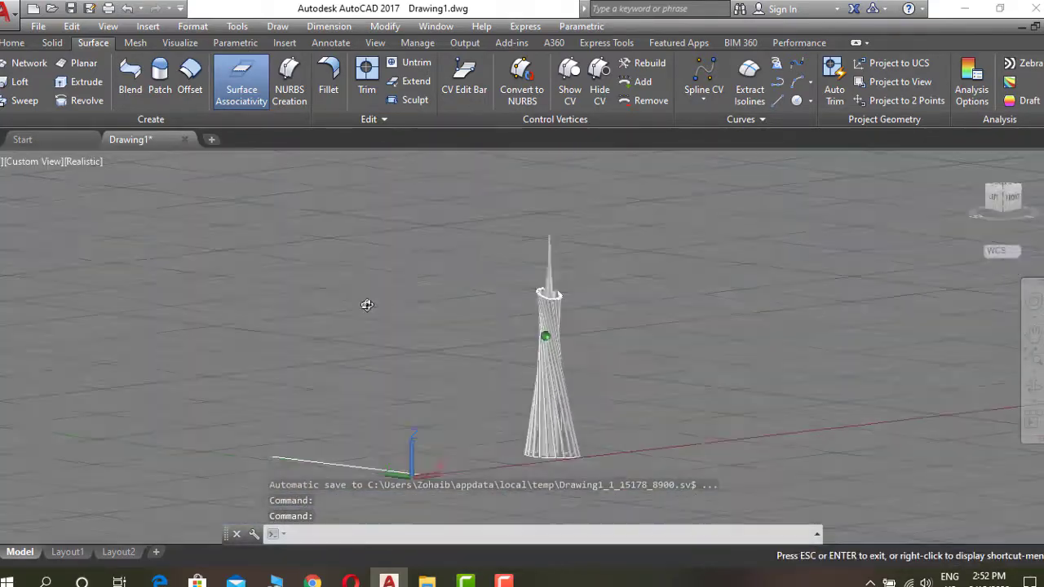
Render the twisted tower with Render to Size, viewing the Render window at 100%
left_click(841, 76)
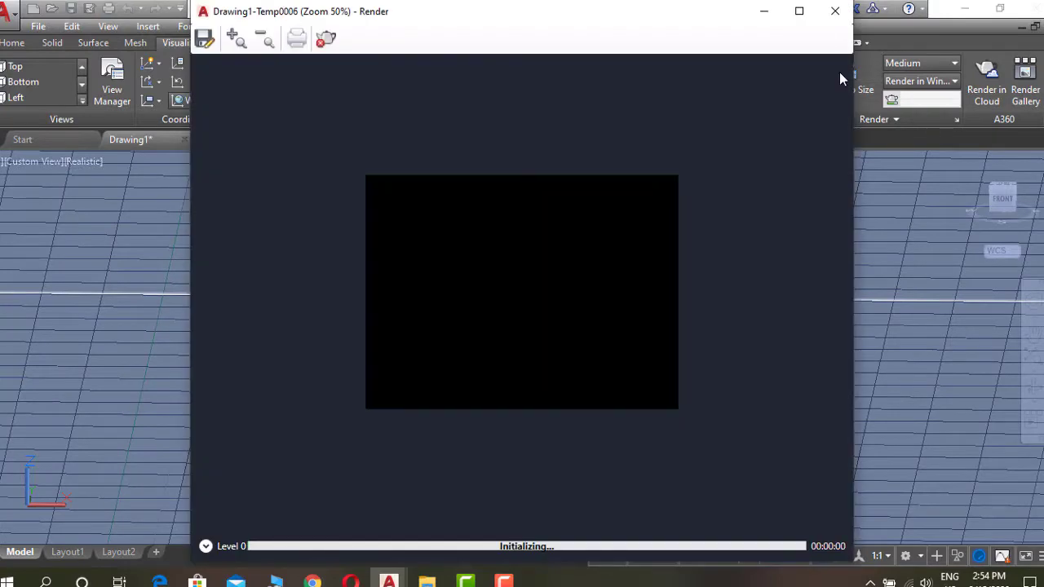
scroll(540, 237, "up", 1)
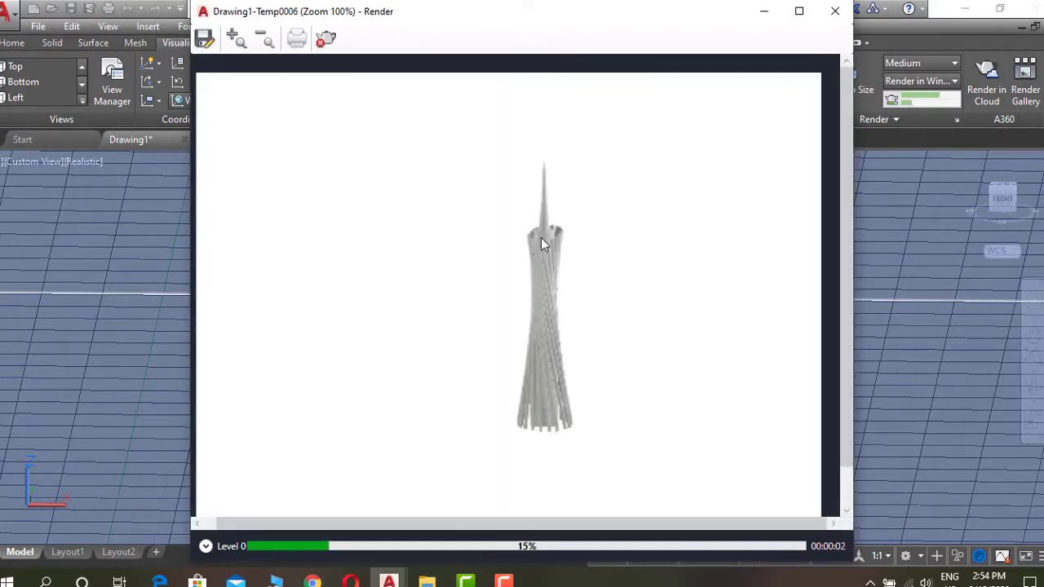
scroll(540, 237, "down", 1)
scroll(540, 237, "up", 1)
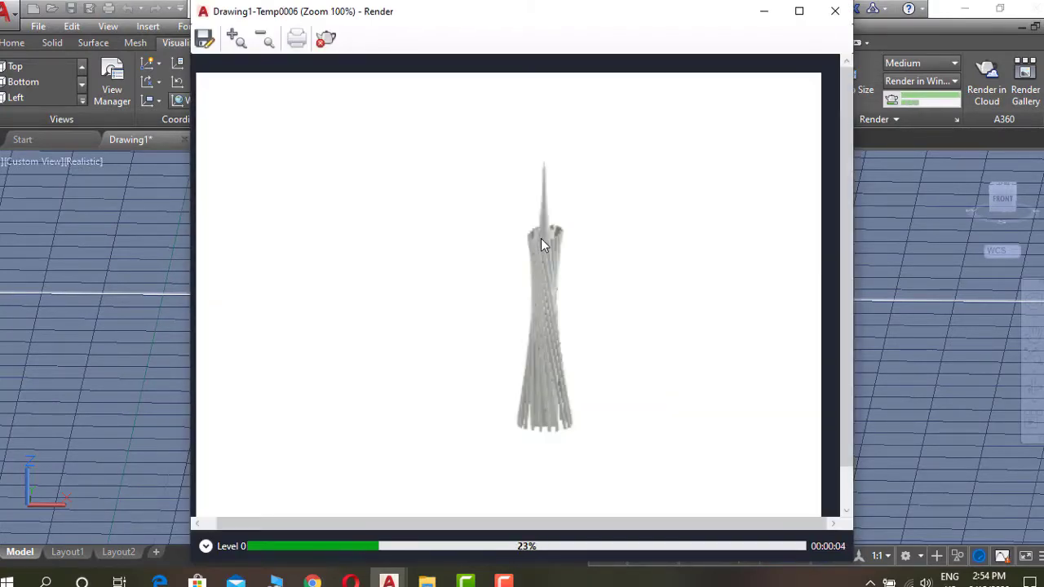